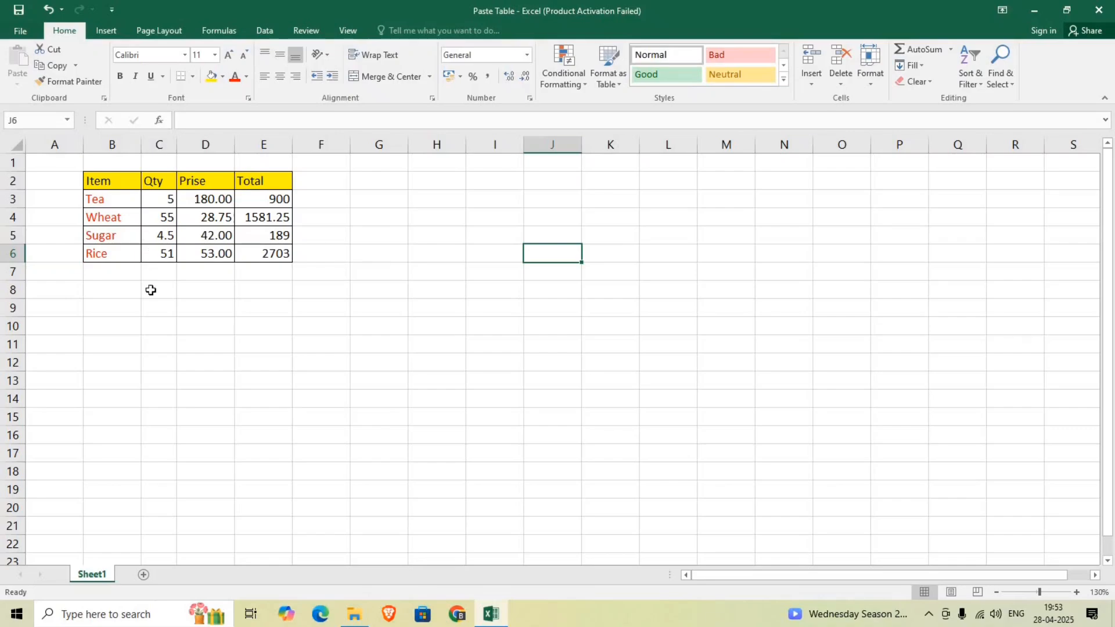
Copy the item table in B2:E6
click(155, 325)
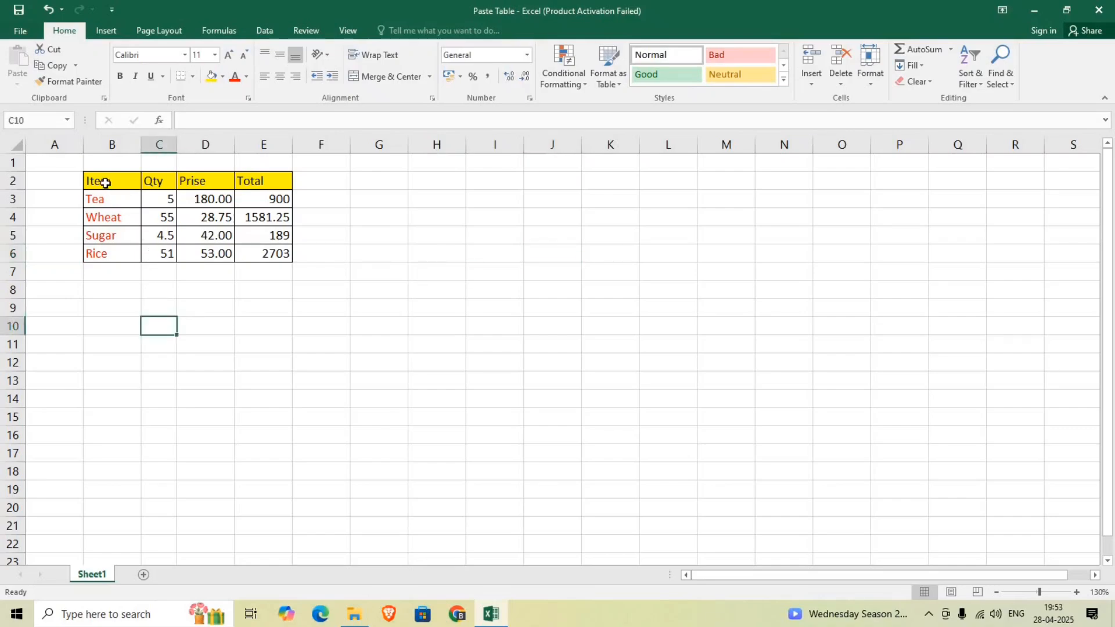
drag(128, 183, 250, 250)
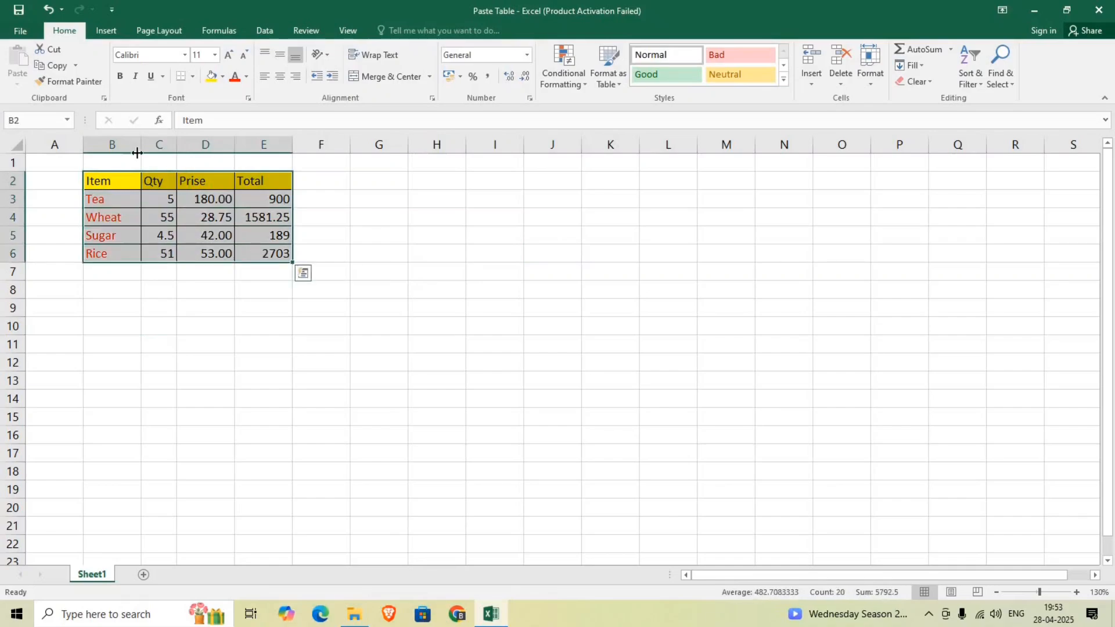
click(55, 67)
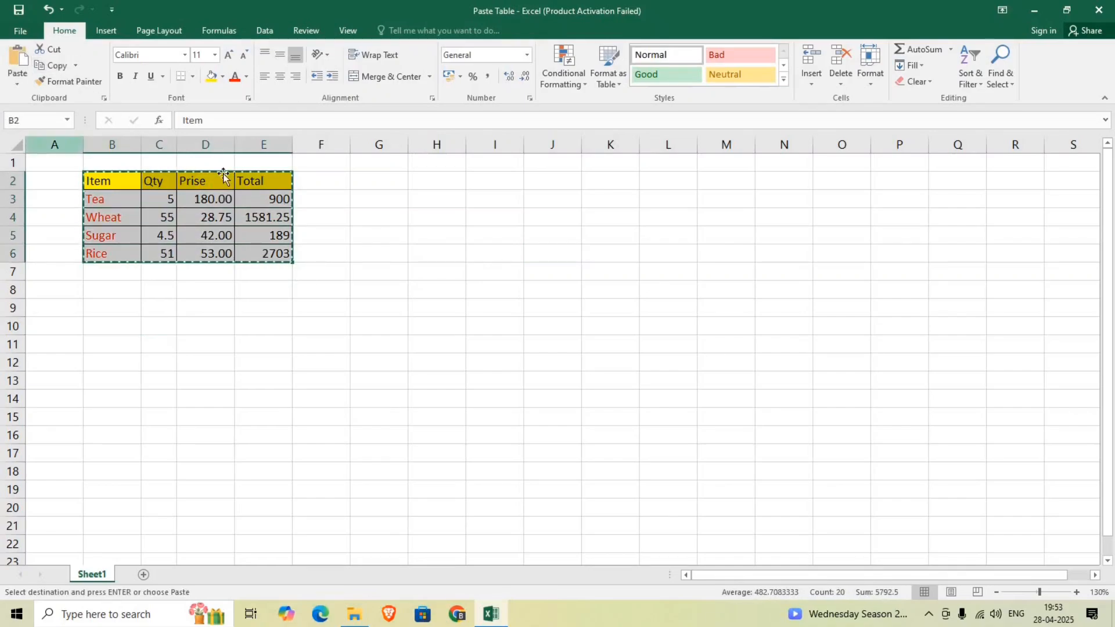
Paste the copied table at G2 with its formatting, and undo the paste
click(372, 184)
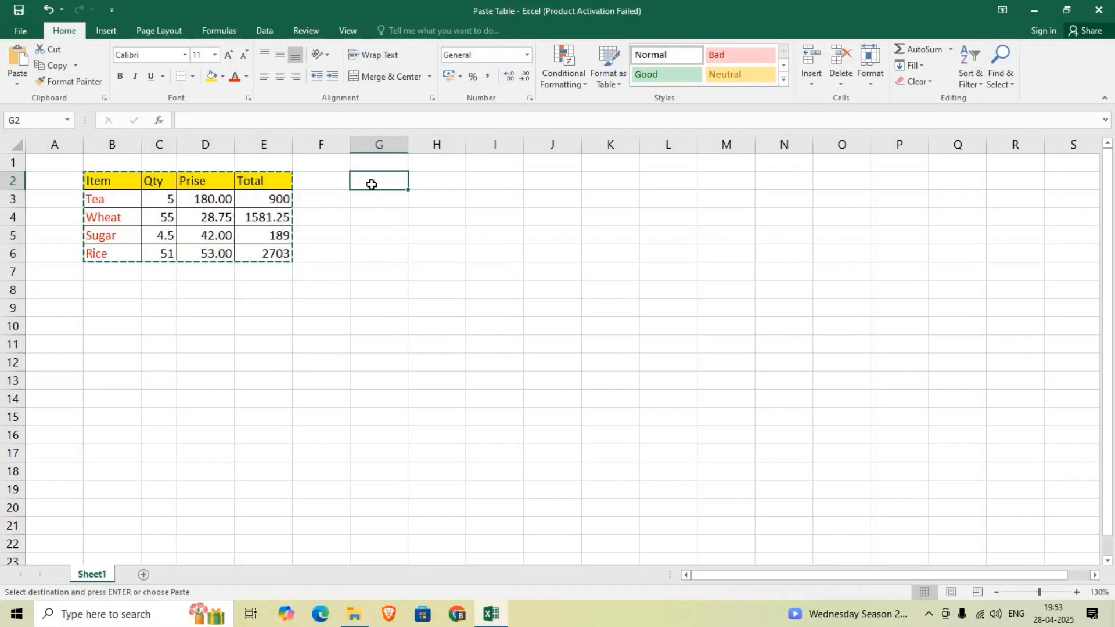
key(ctrl+v)
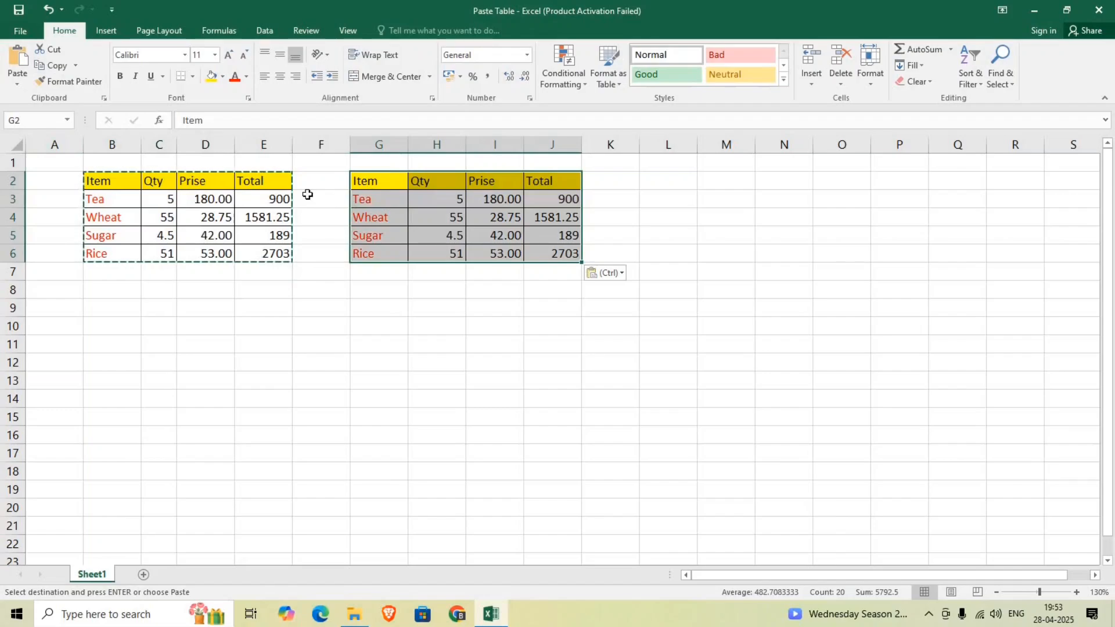
key(ctrl+z)
Paste the copied table at G2 using the standard Paste option, and undo it
click(368, 182)
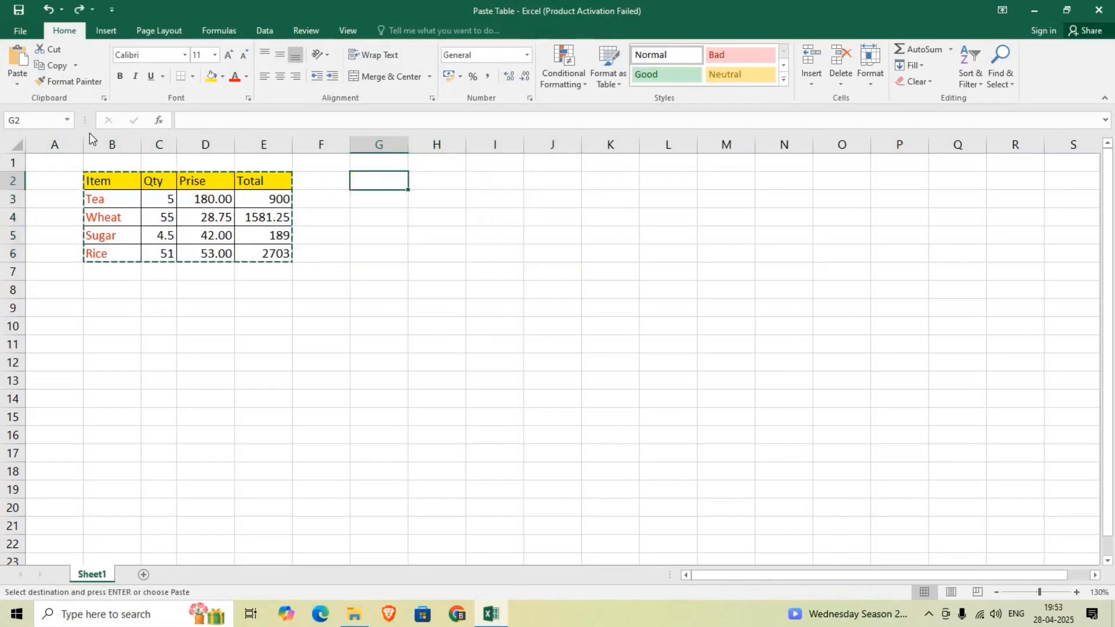
click(16, 84)
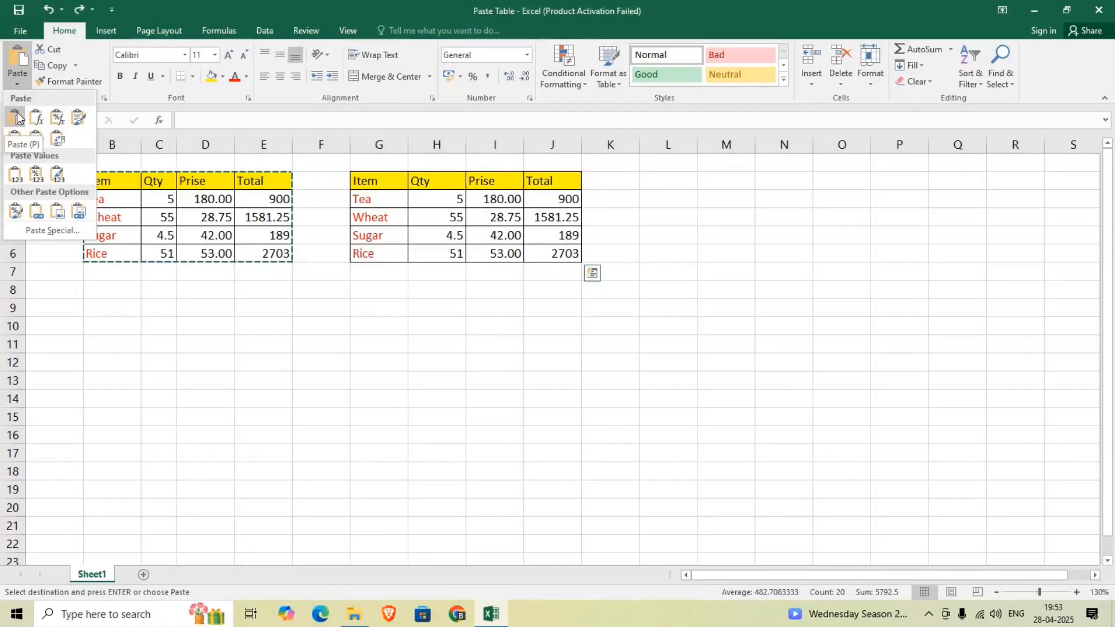
click(17, 118)
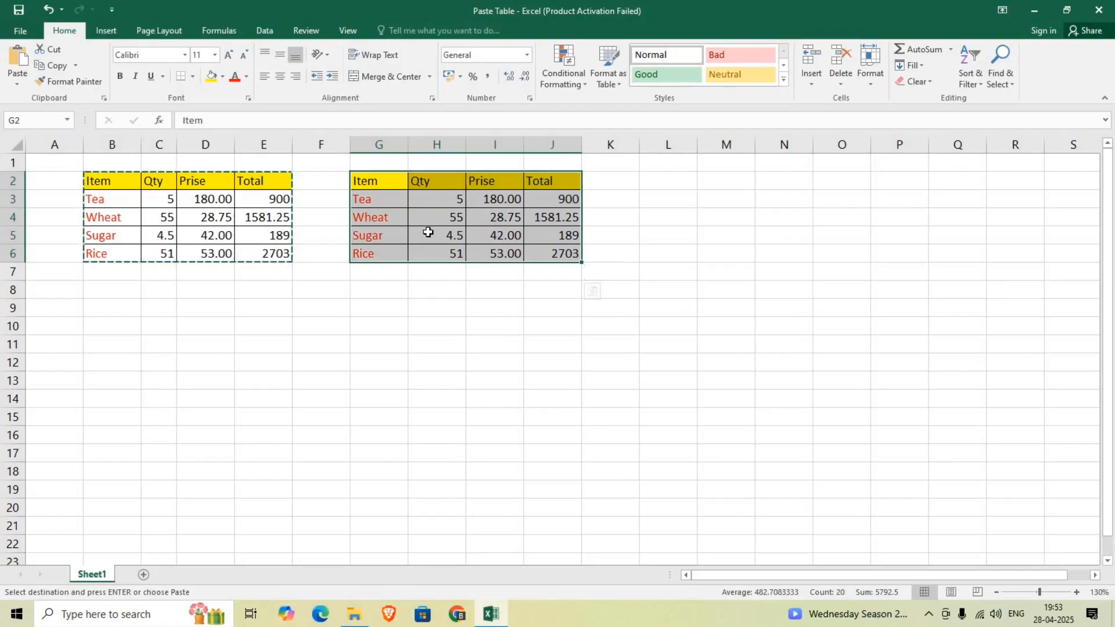
key(ctrl+z)
Paste the copied table at G2 as Formulas and set the pasted Tea quantity in H3 to 10
click(17, 83)
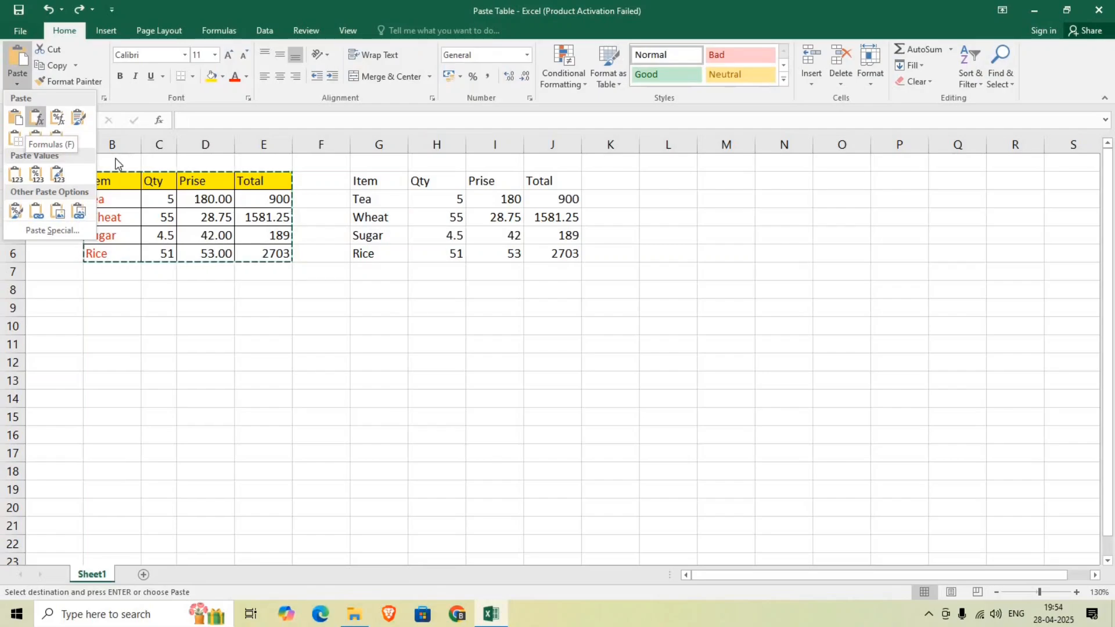
click(35, 117)
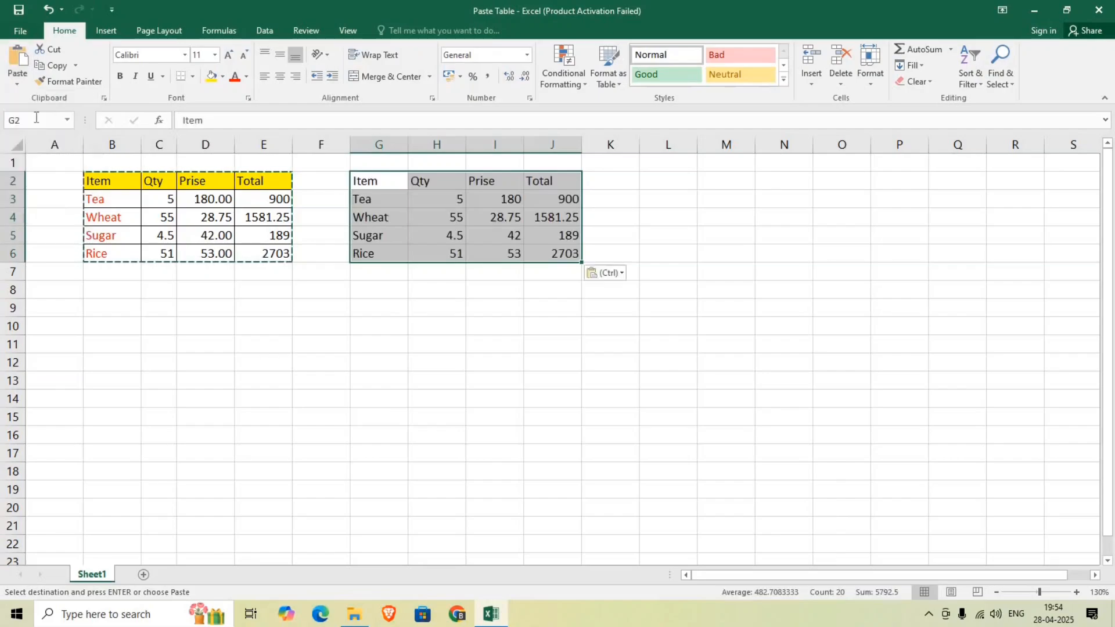
click(451, 201)
text(10)
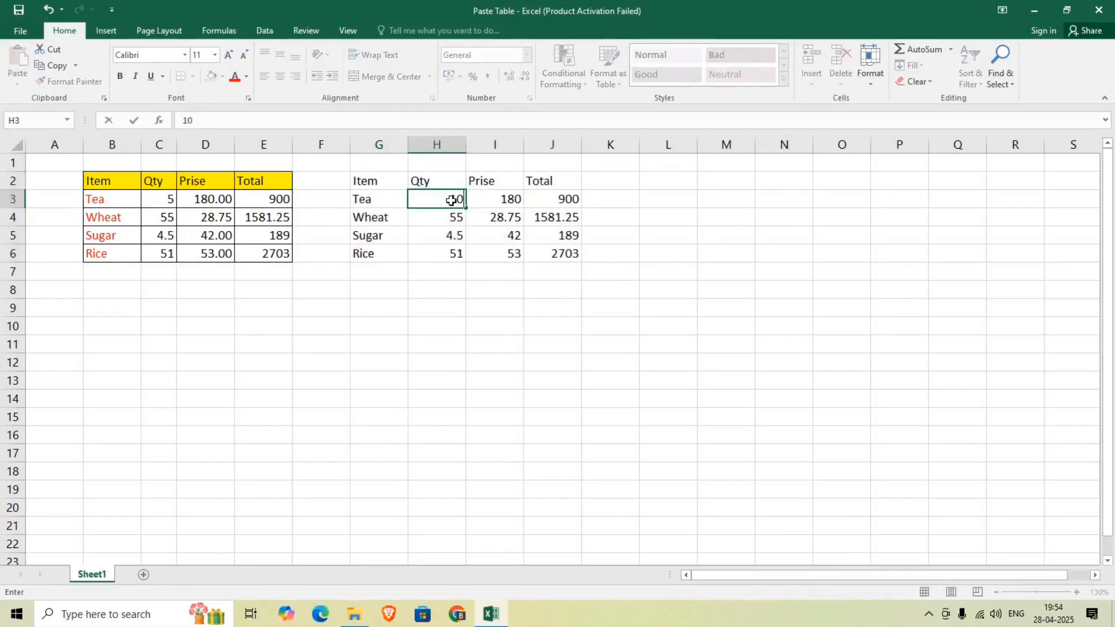
key(Return)
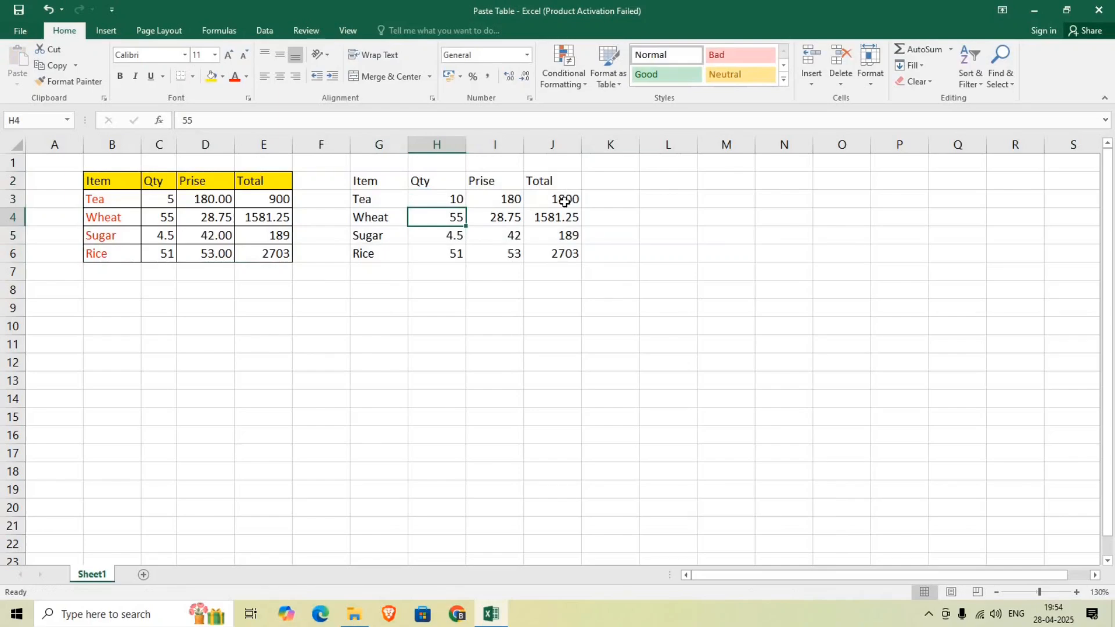
Undo the Tea quantity edit in H3 and the Formulas paste at G2
key(ctrl+z)
key(ctrl+z)
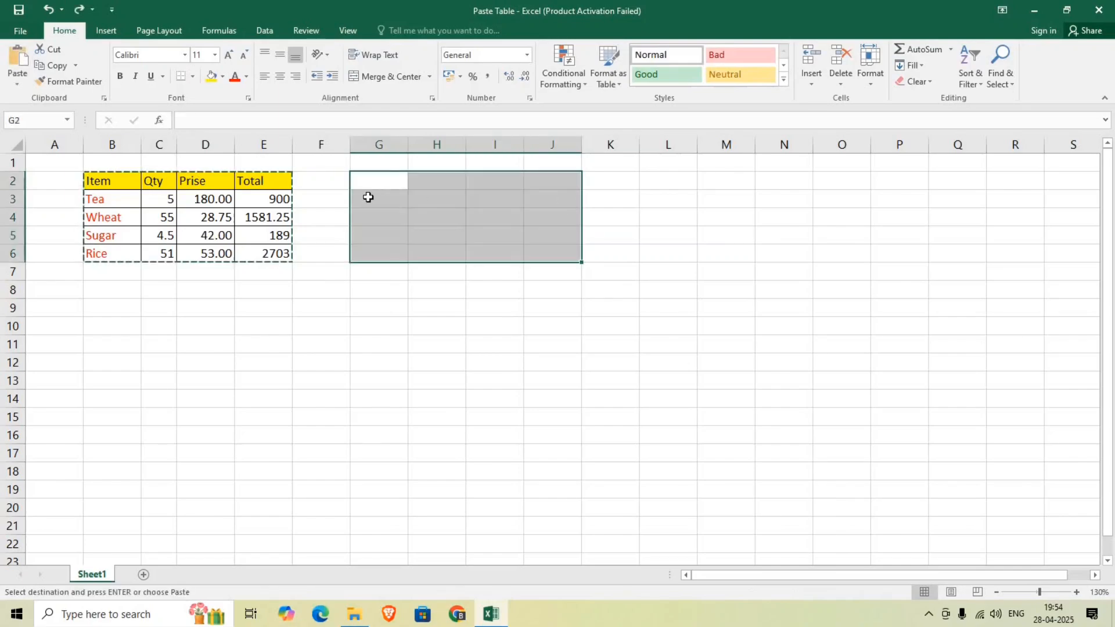
Paste the copied table at G2 with the No Borders option, and undo the paste
click(17, 84)
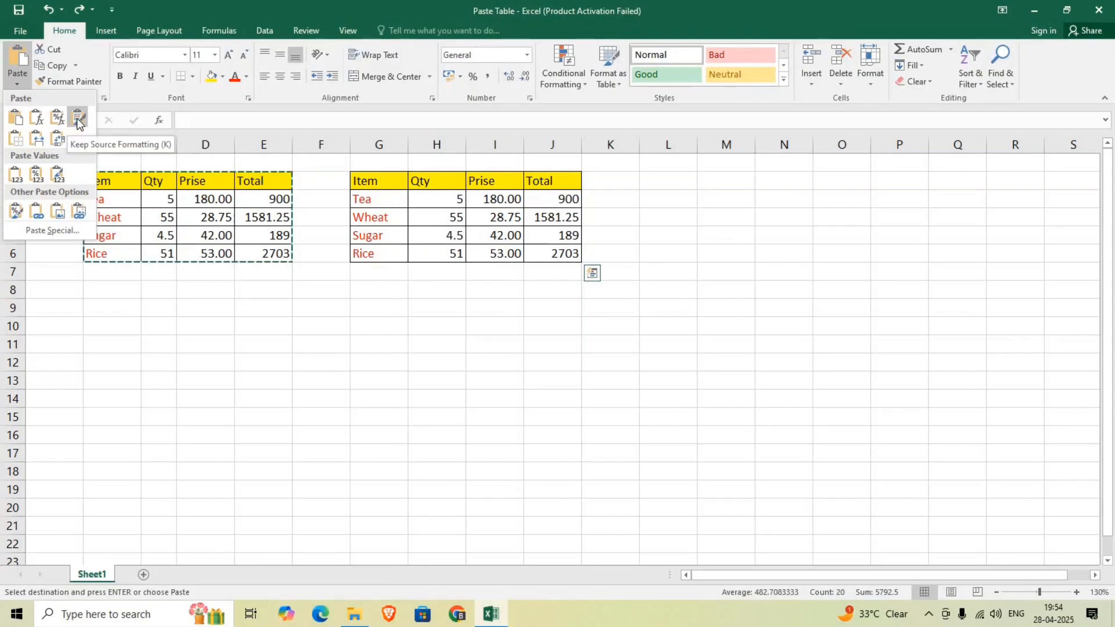
click(17, 141)
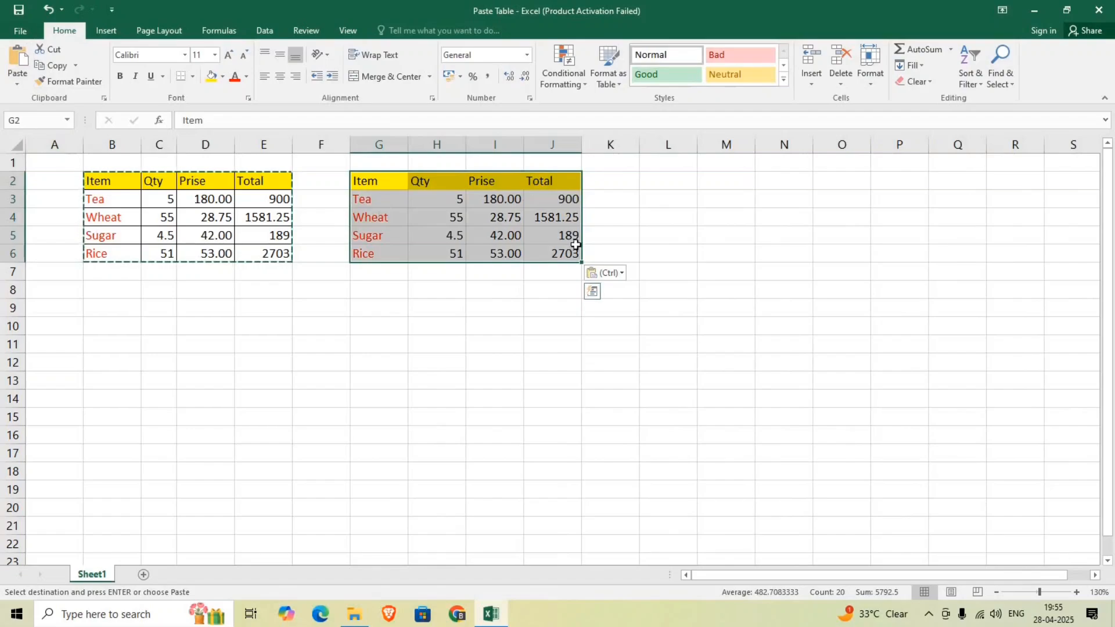
click(433, 296)
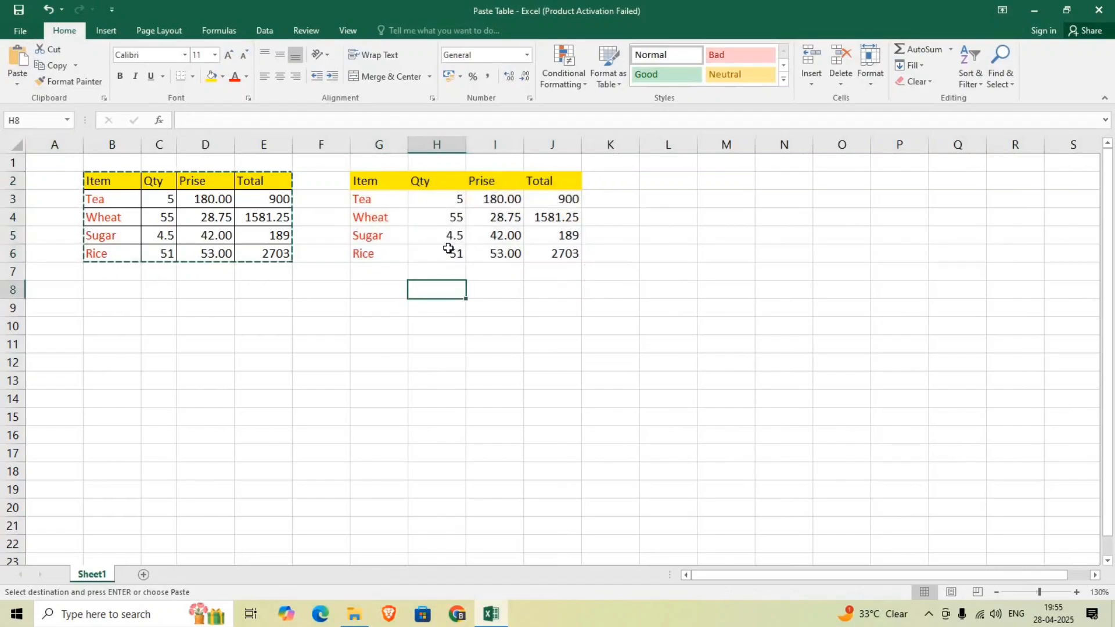
key(ctrl+z)
Paste the copied table at G2 with Keep Source Column Widths, and undo the paste
click(16, 86)
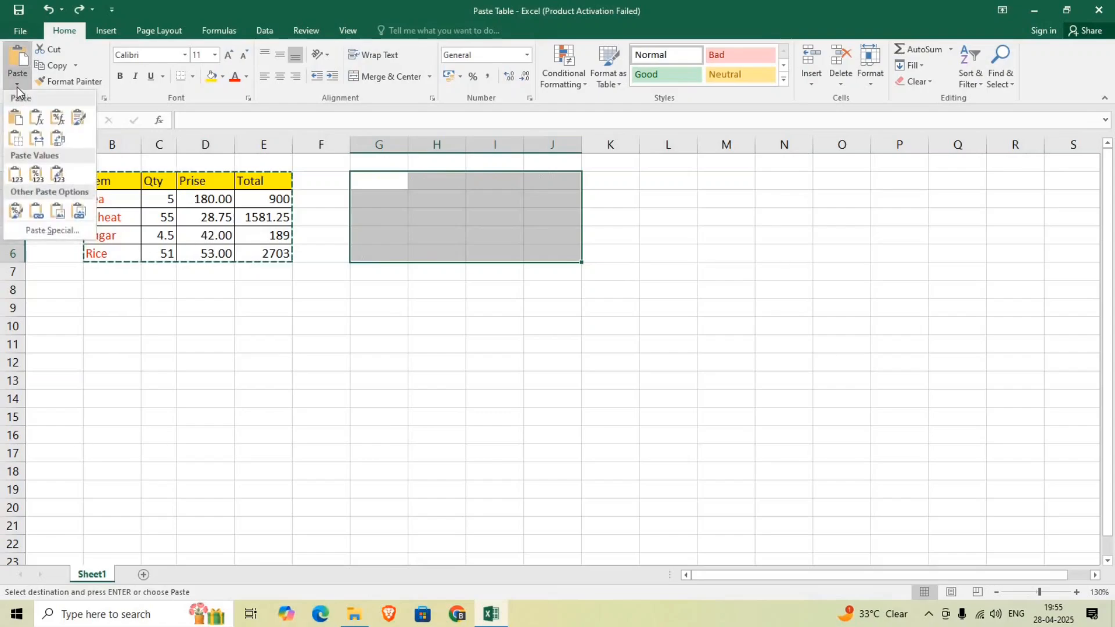
click(39, 140)
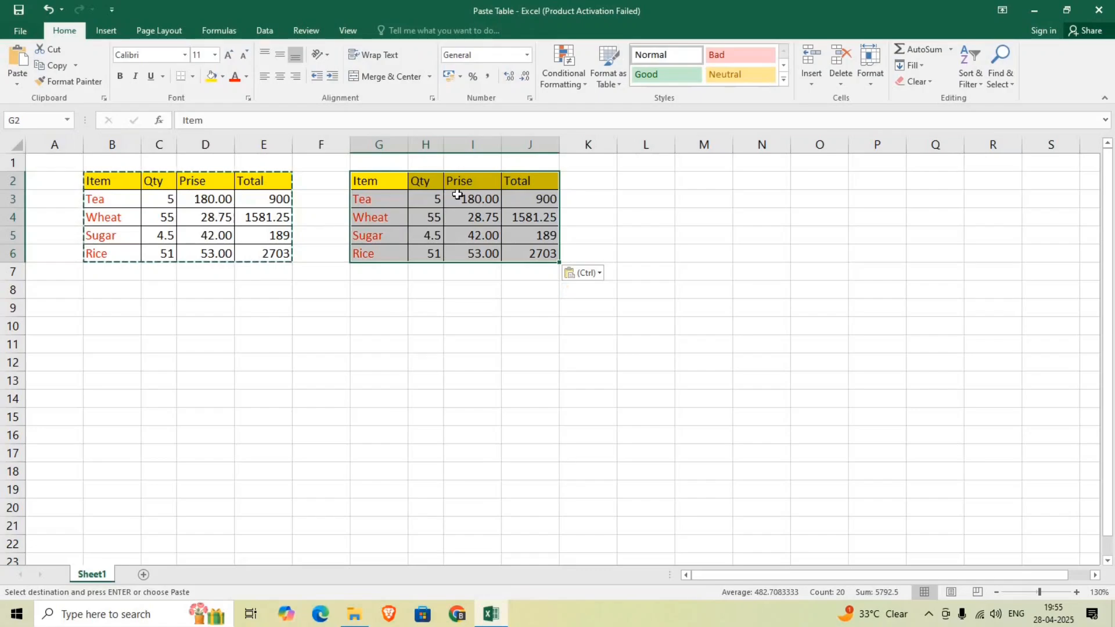
click(17, 88)
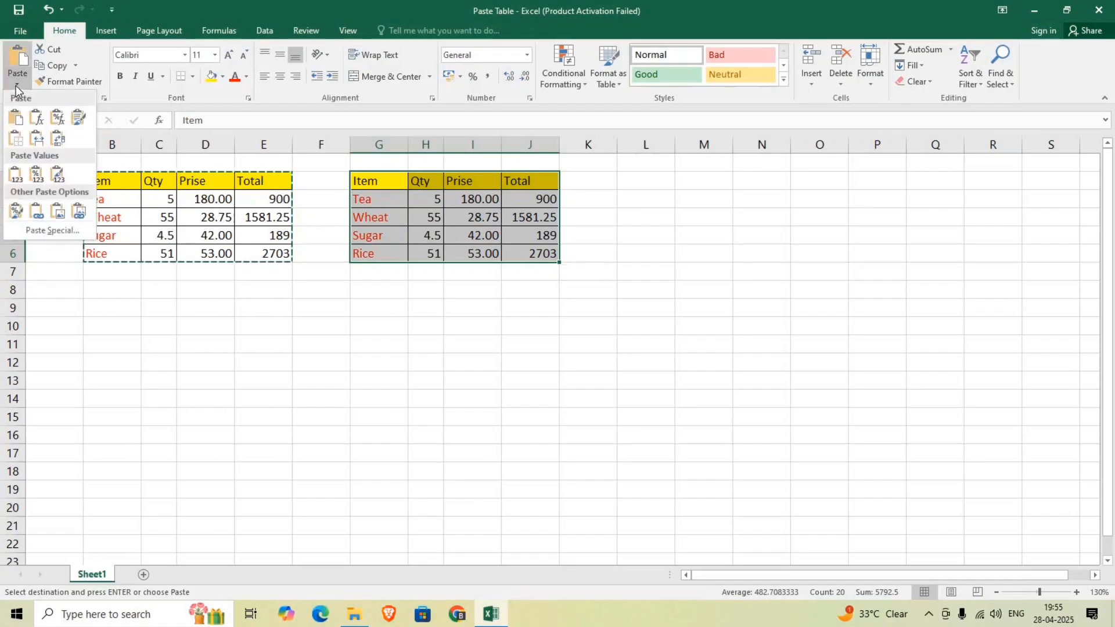
key(Escape)
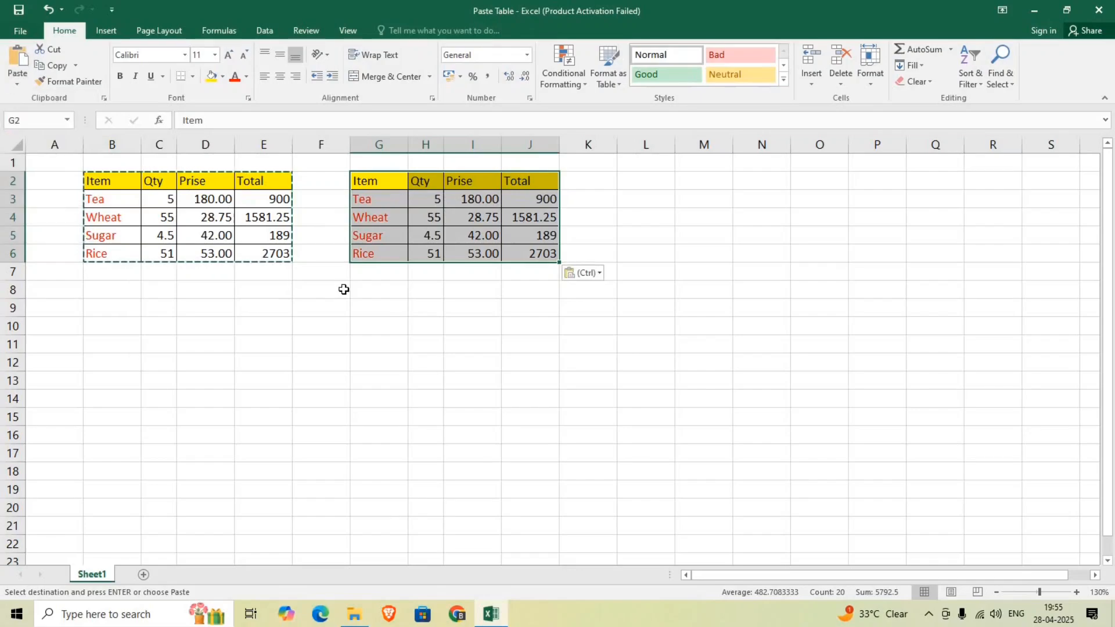
key(ctrl+z)
Paste the copied table at G2 with the Transpose option, and undo the paste
click(22, 87)
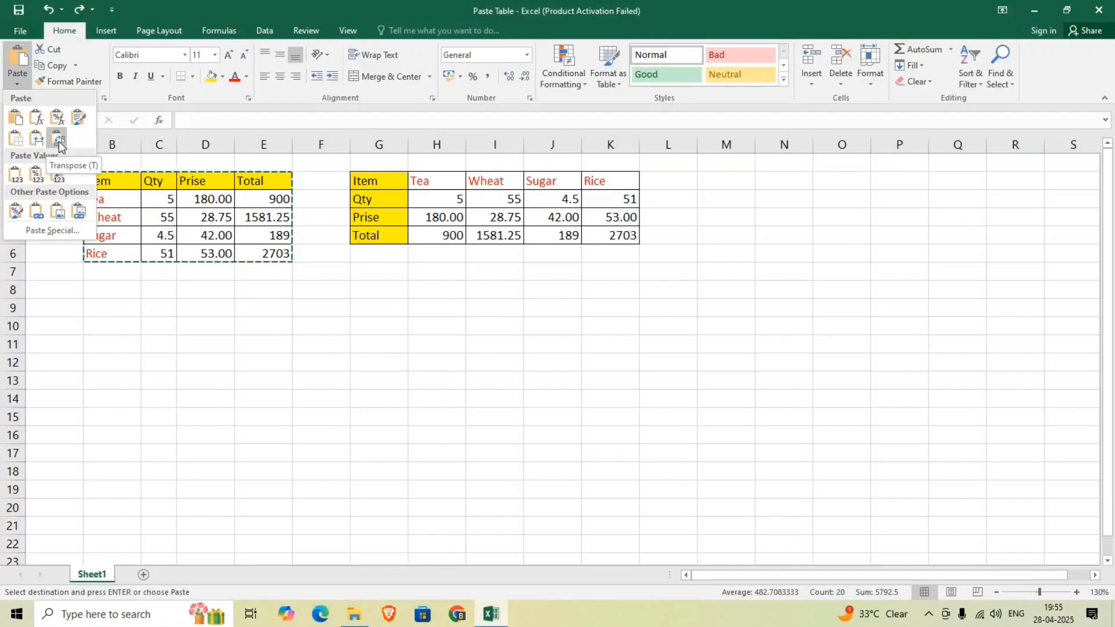
click(59, 141)
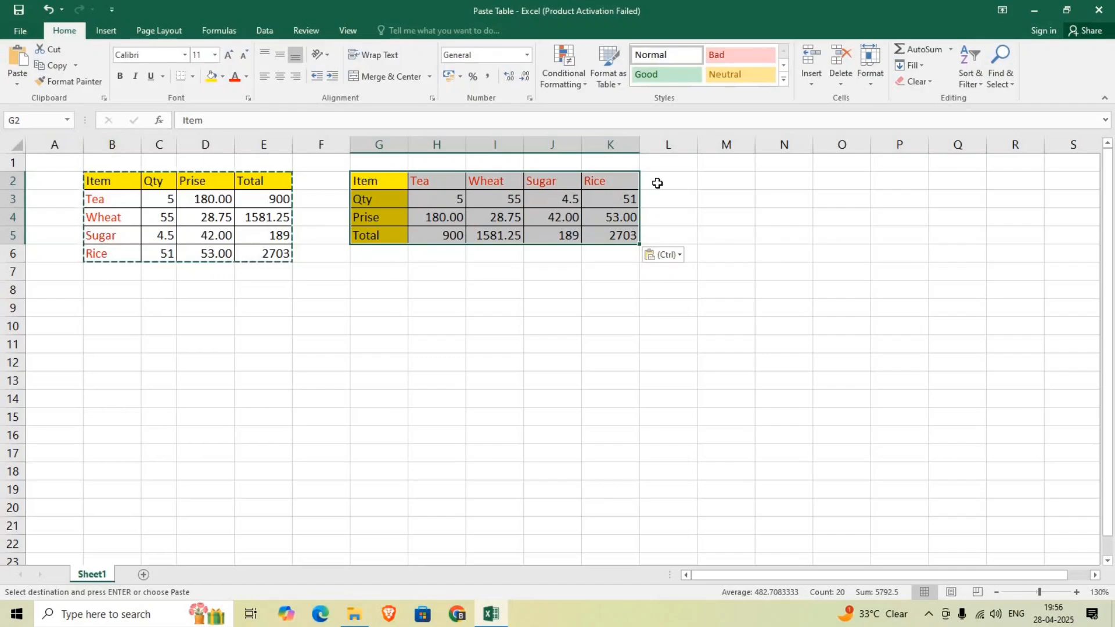
key(ctrl+z)
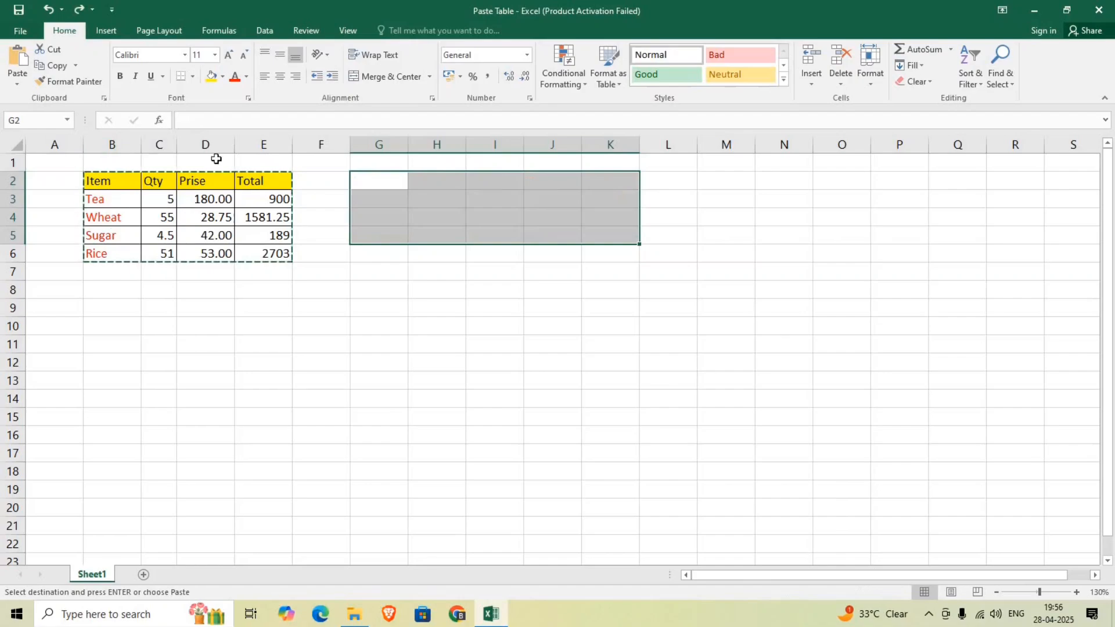
Paste the copied table at G2 as Values and set the pasted Tea quantity in H3 to 25
click(366, 187)
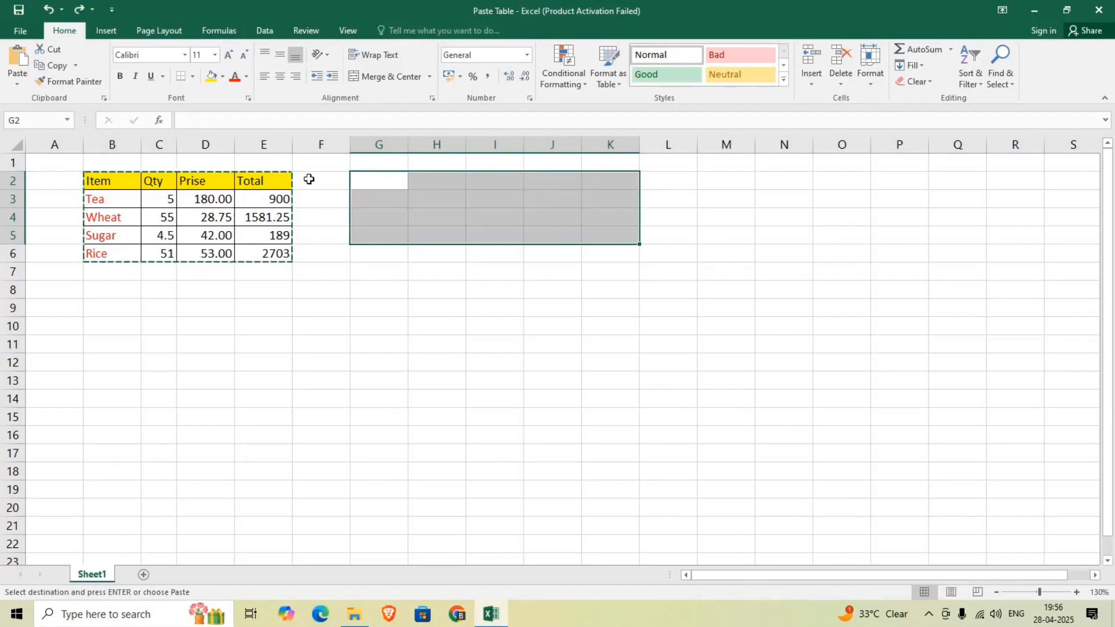
click(16, 87)
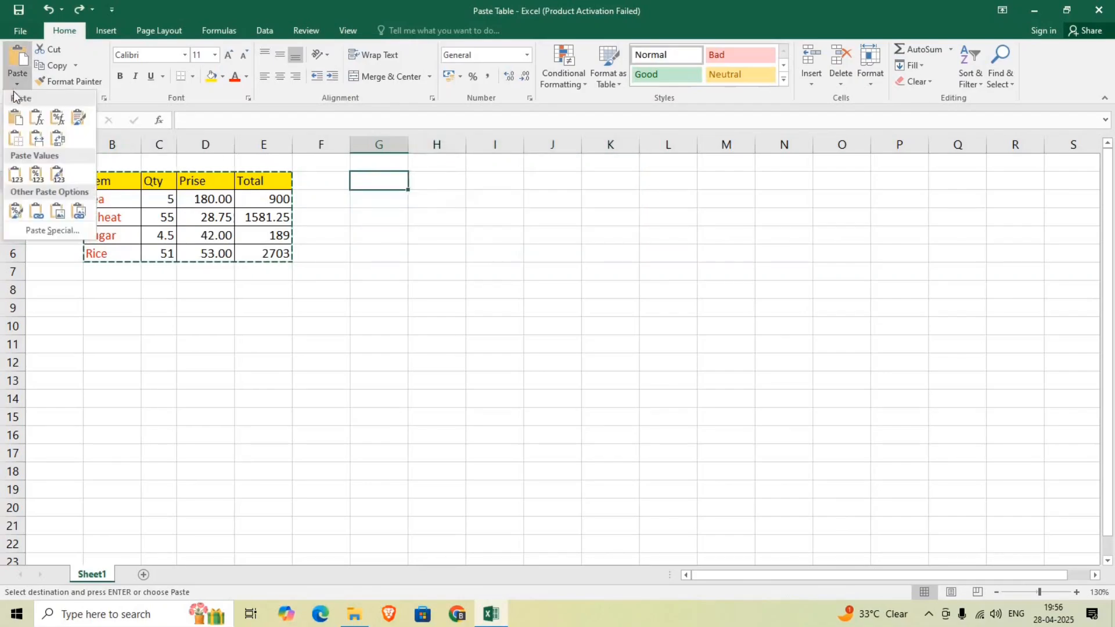
click(17, 180)
click(454, 201)
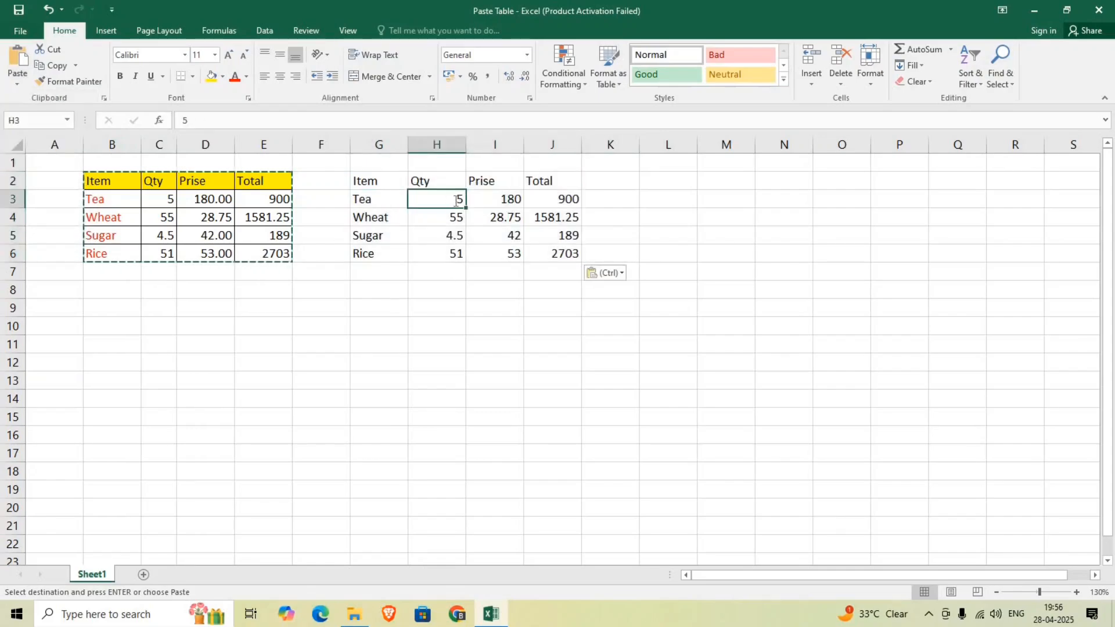
text(25)
key(Return)
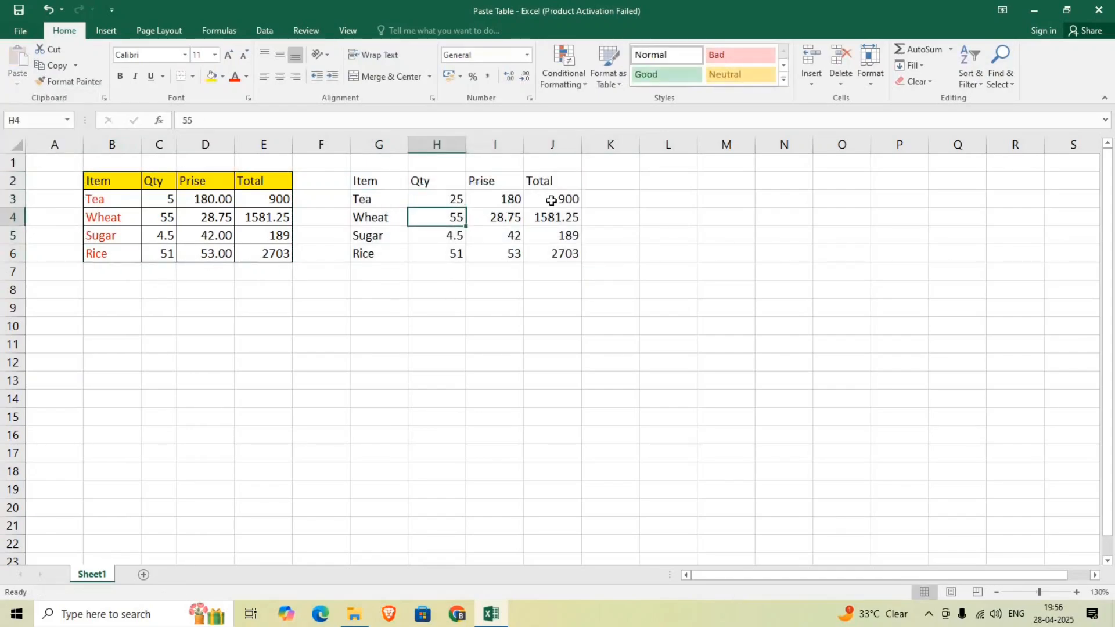
Undo the Tea quantity edit in H3 and the Values paste at G2
key(ctrl+z)
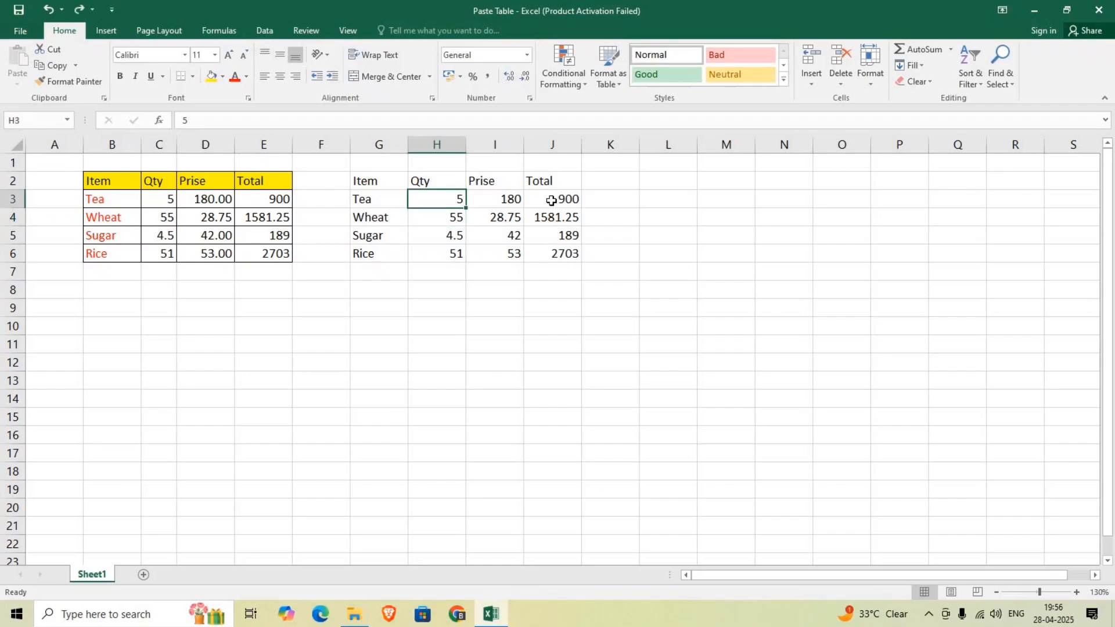
key(ctrl+z)
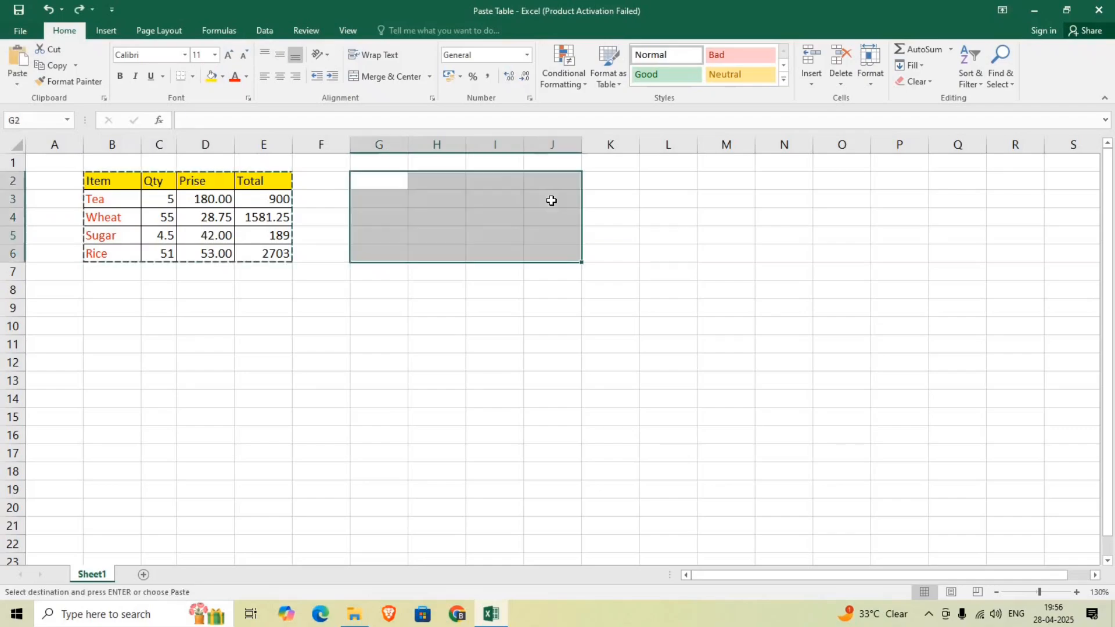
Paste the copied table at G2 as a Paste Link and set the source Tea quantity in C3 to 10
click(16, 85)
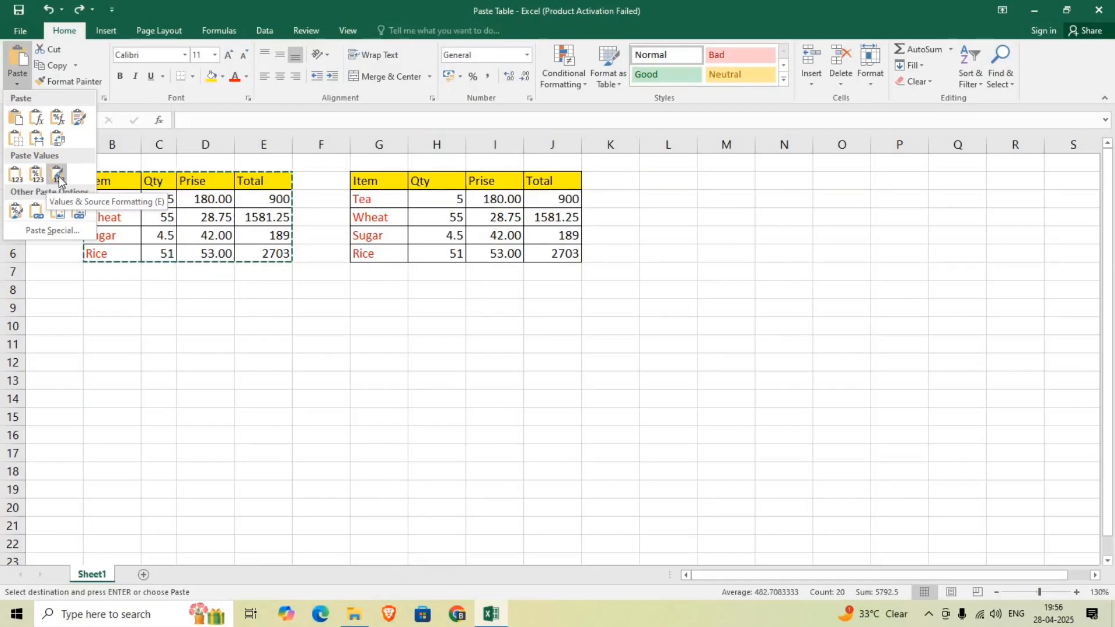
click(34, 211)
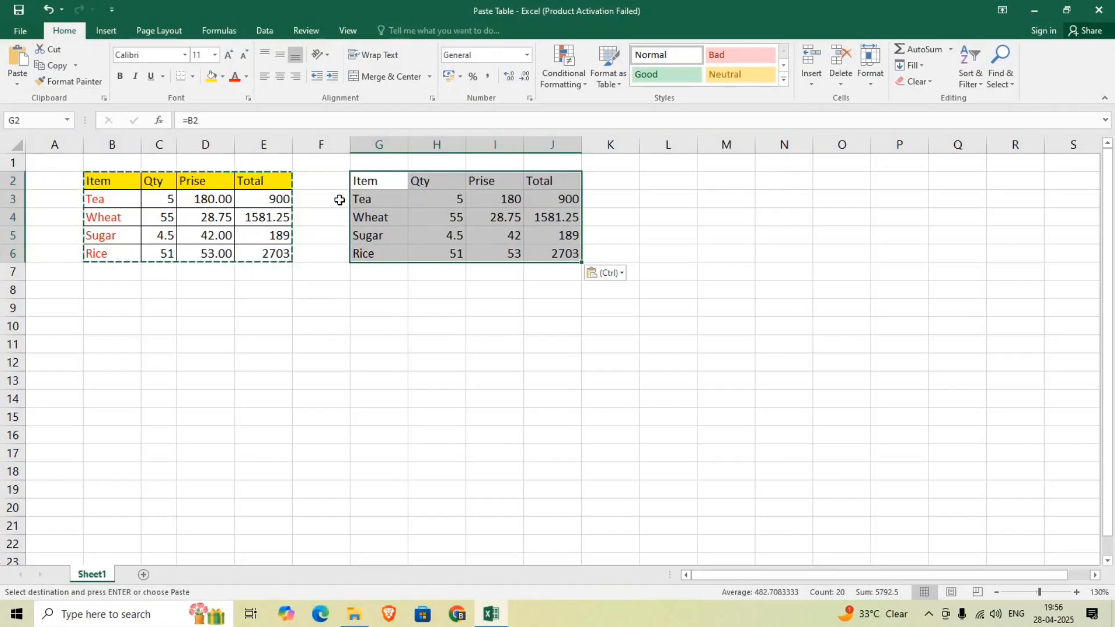
click(156, 202)
text(10)
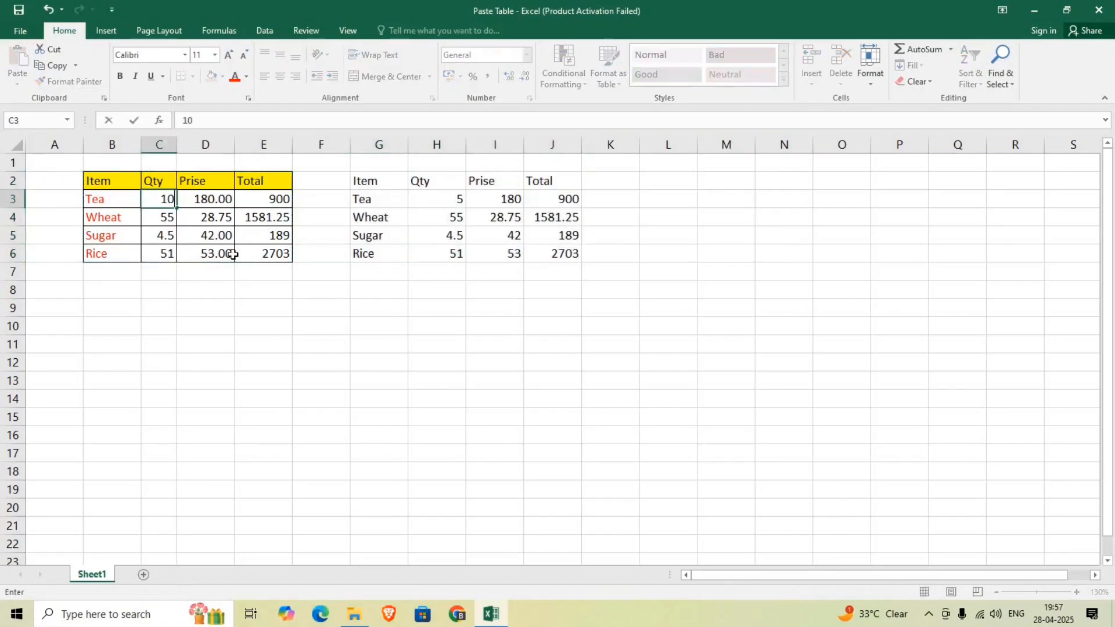
key(Return)
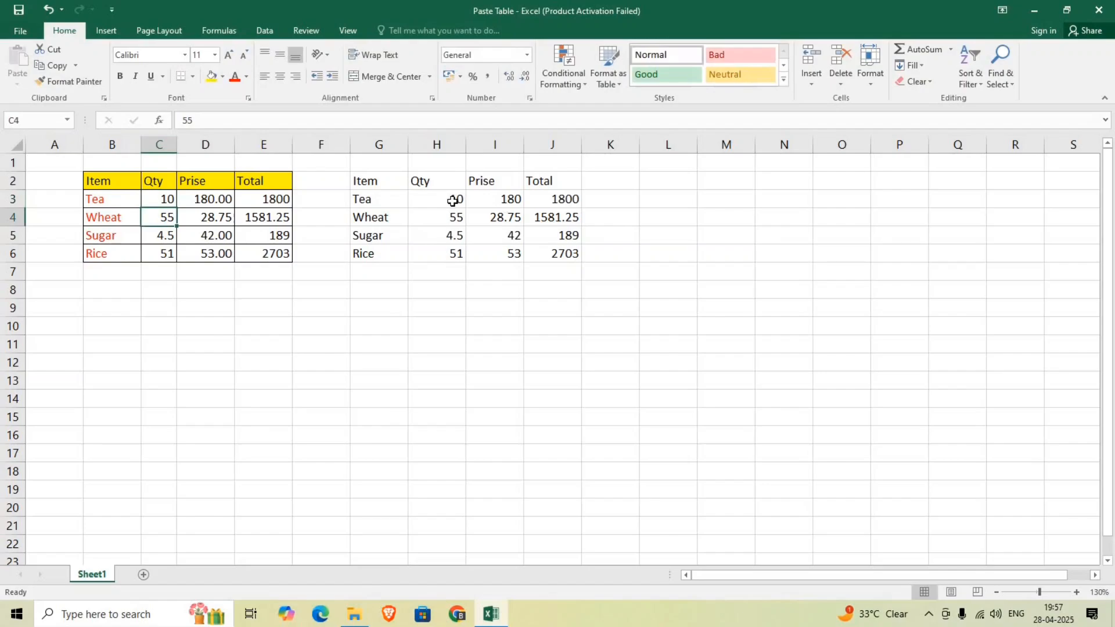
Undo the source Tea quantity edit in C3 and the linked paste at G2
key(ctrl+z)
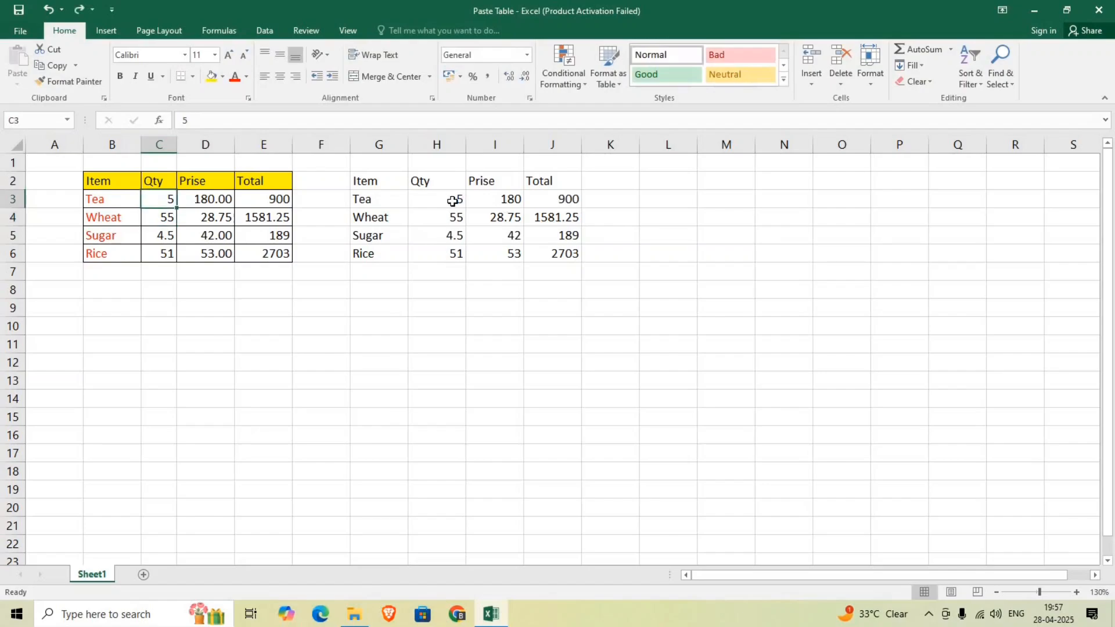
key(ctrl+z)
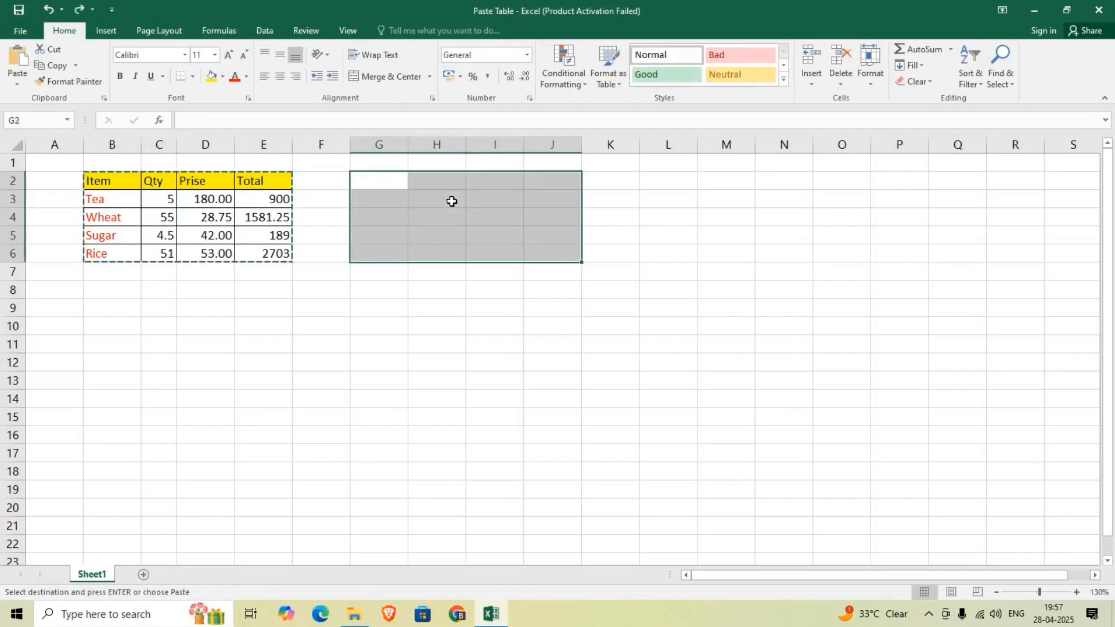
Paste the copied table at G2 as a Picture
click(16, 85)
click(404, 183)
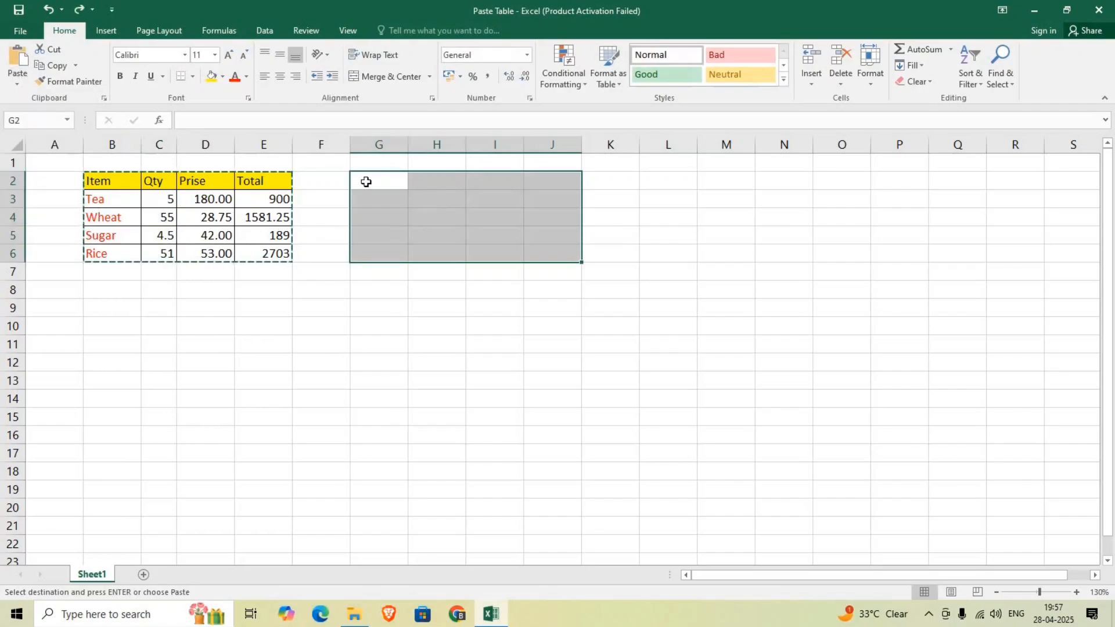
click(366, 180)
click(18, 86)
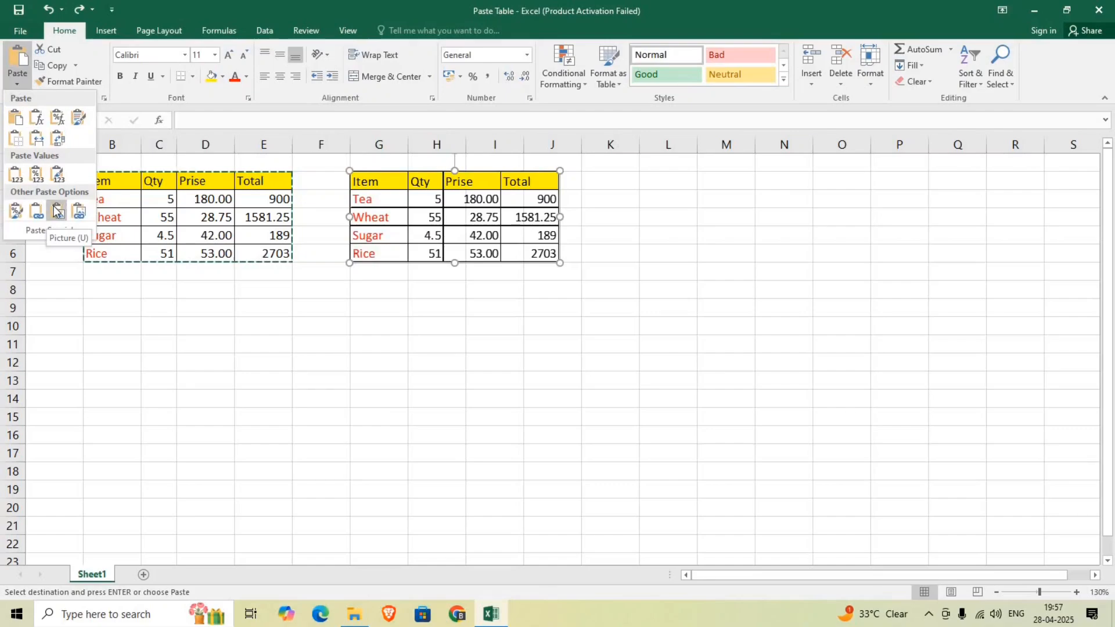
click(56, 211)
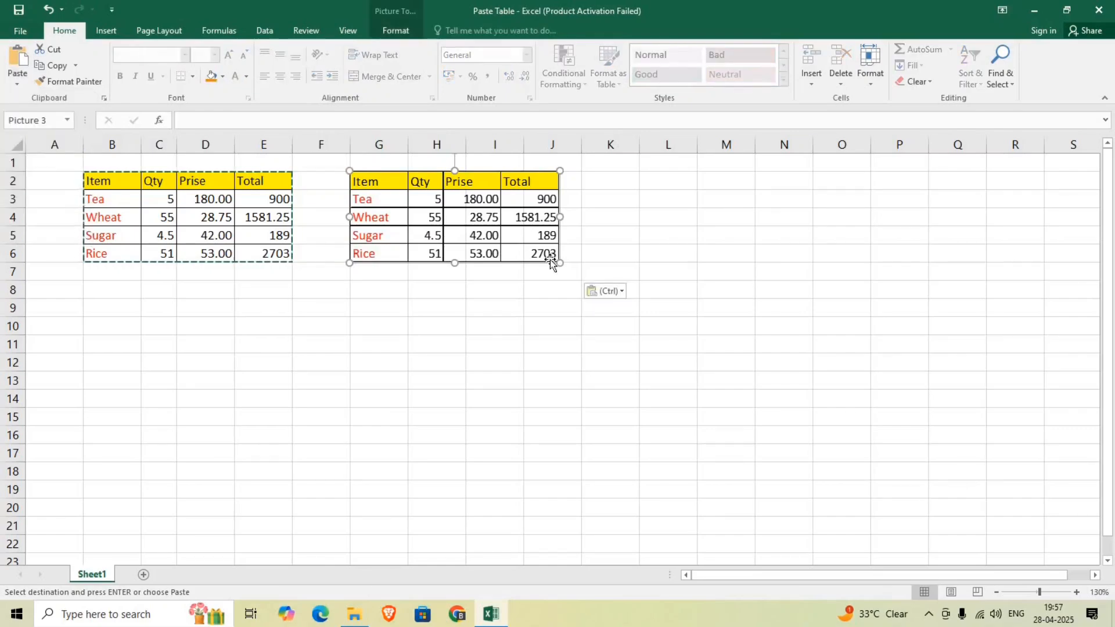
Try resizing the pasted table picture and moving it over to column L, and delete it from the sheet
drag(560, 264, 729, 341)
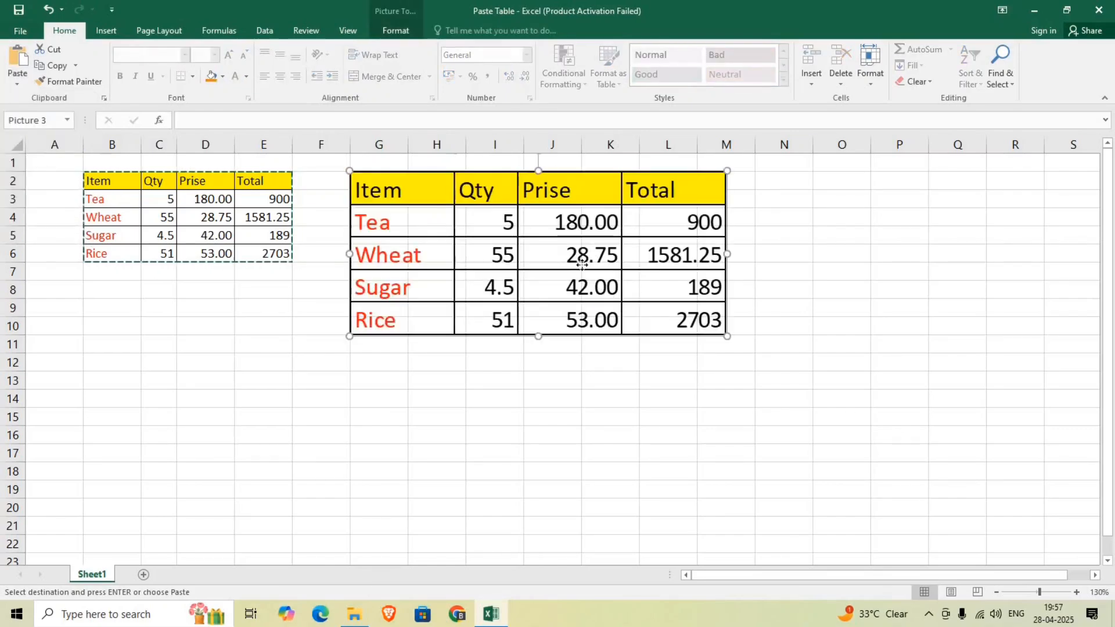
drag(592, 273, 930, 275)
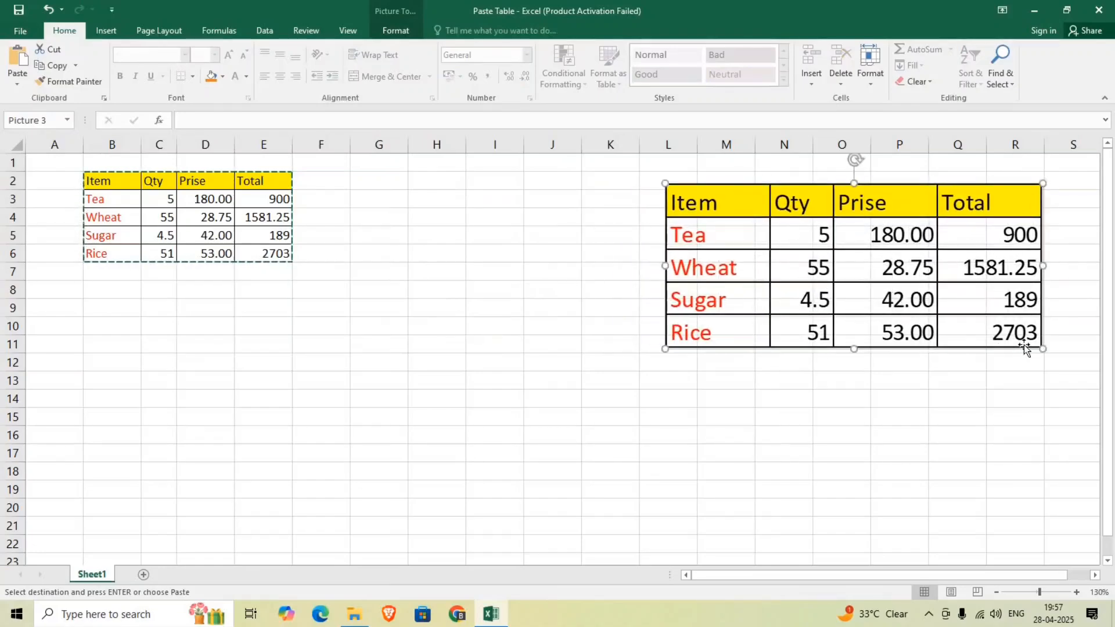
drag(1044, 349, 864, 270)
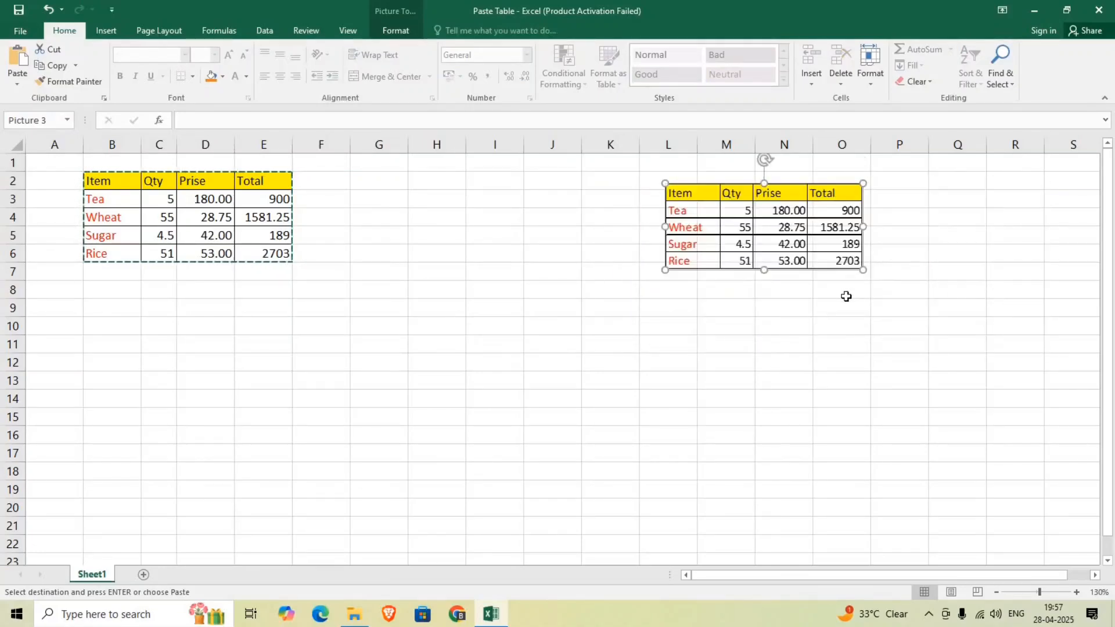
key(Delete)
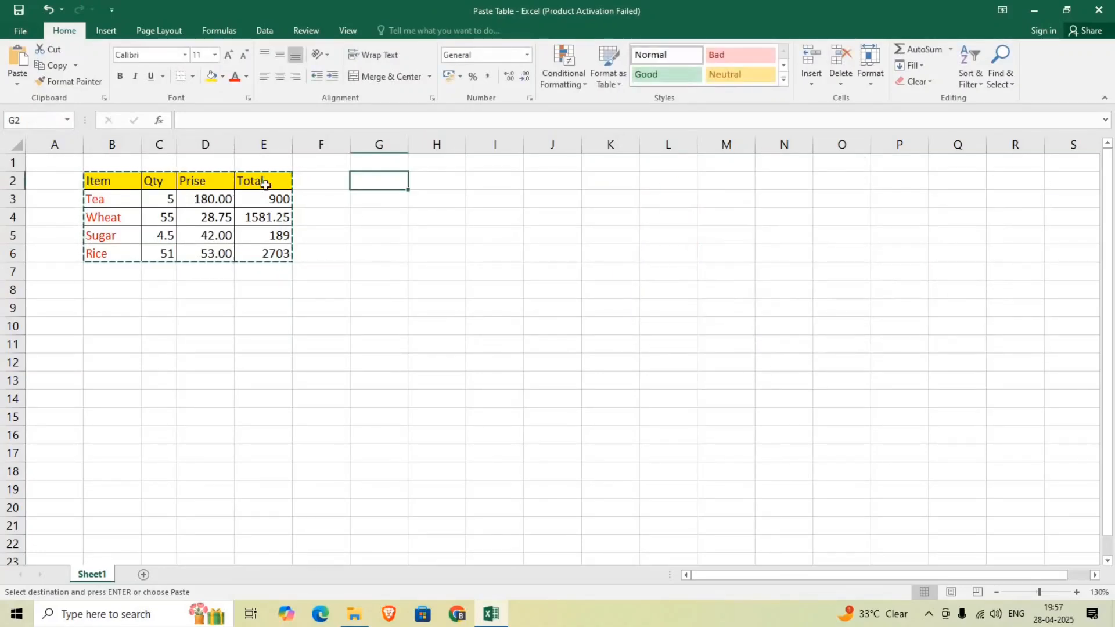
Paste the copied table at G2 as a Linked Picture and enlarge it to about 14.18 cm wide by 6.19 cm high
click(17, 84)
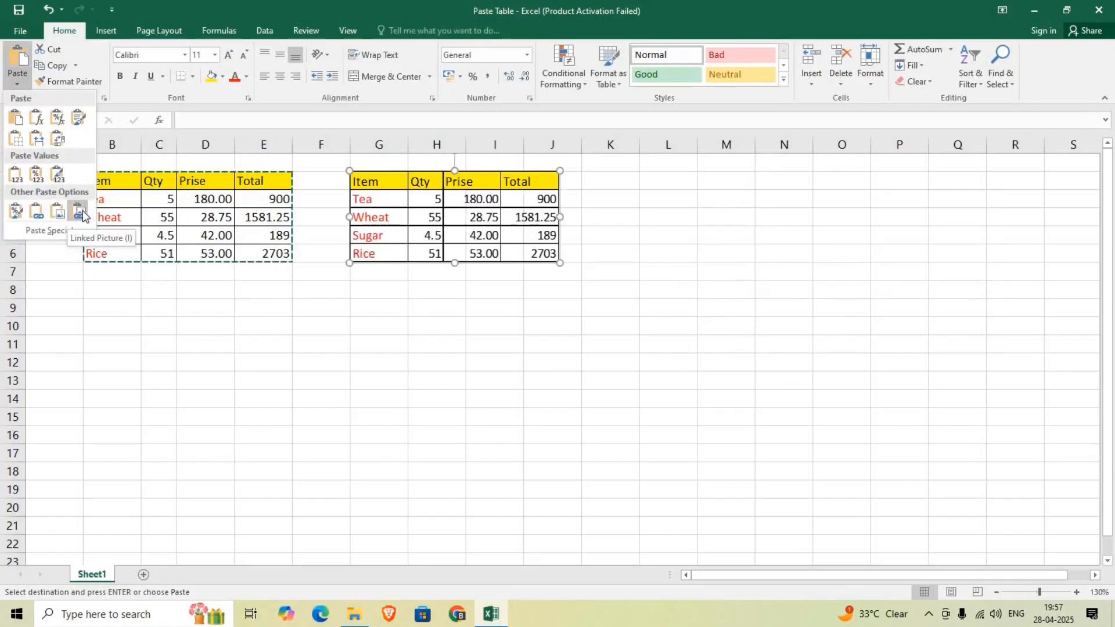
click(82, 213)
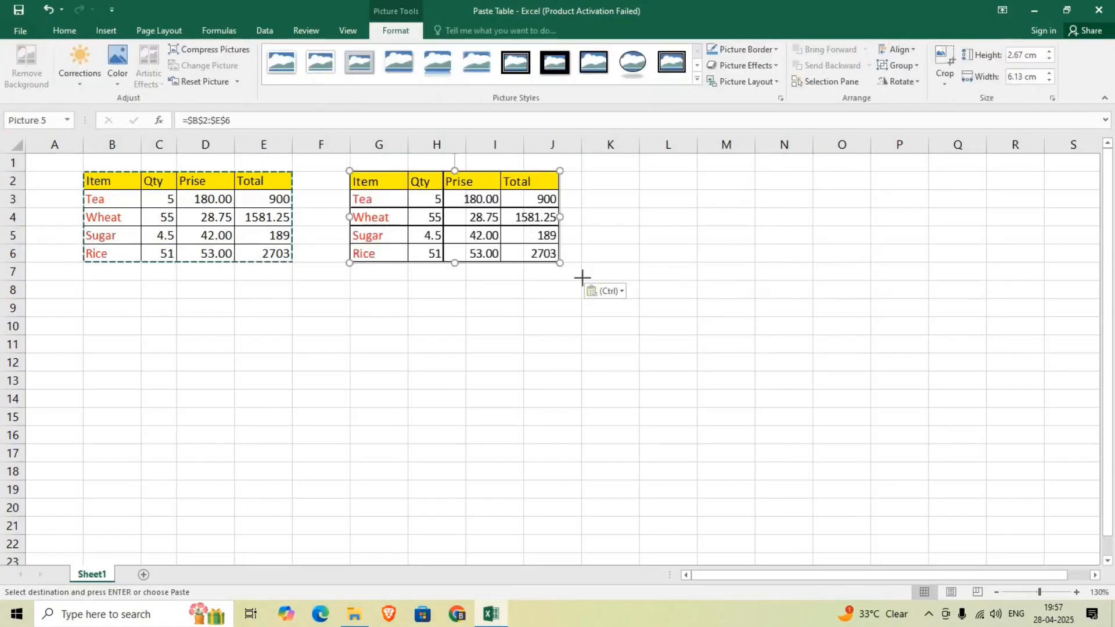
drag(765, 380, 767, 383)
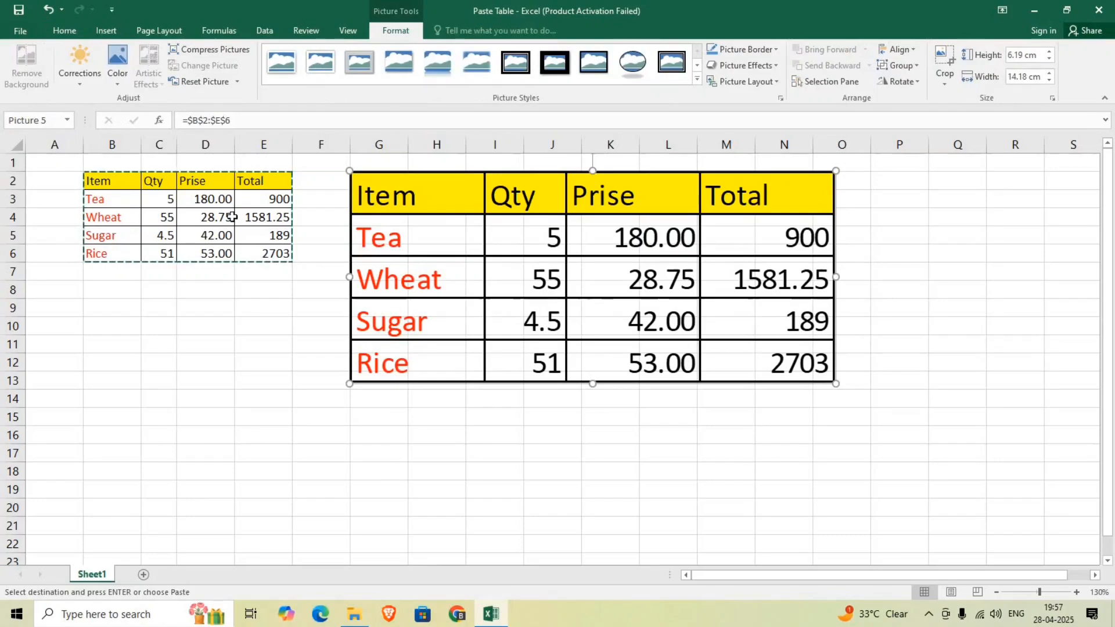
Set the source Tea quantity in C3 to 15 and select the linked picture to check it
click(172, 200)
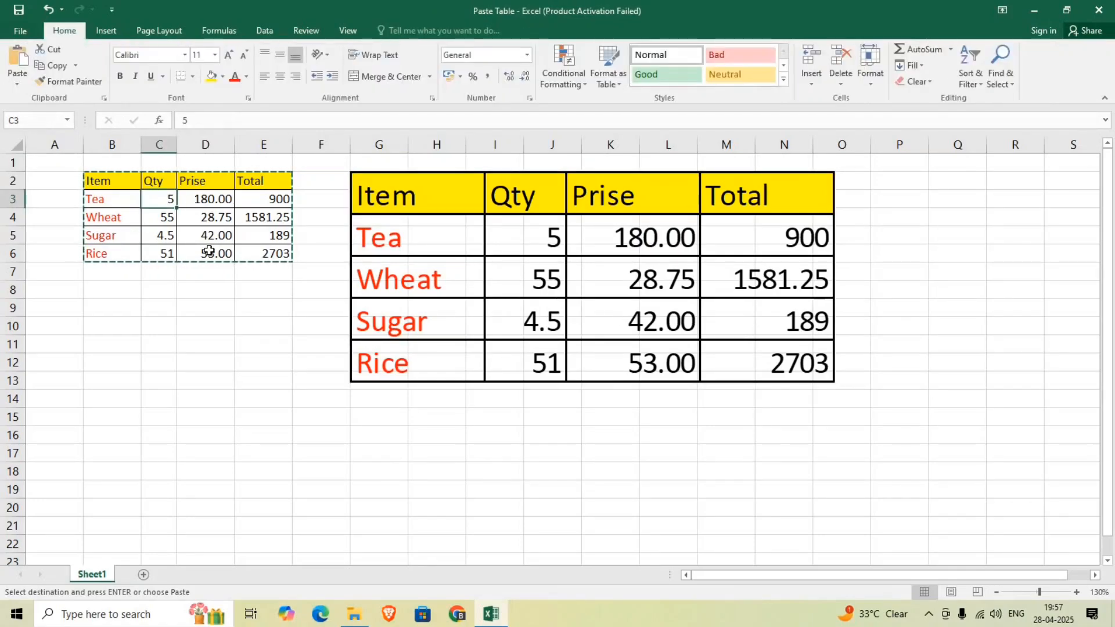
key(Escape)
text(15)
key(Return)
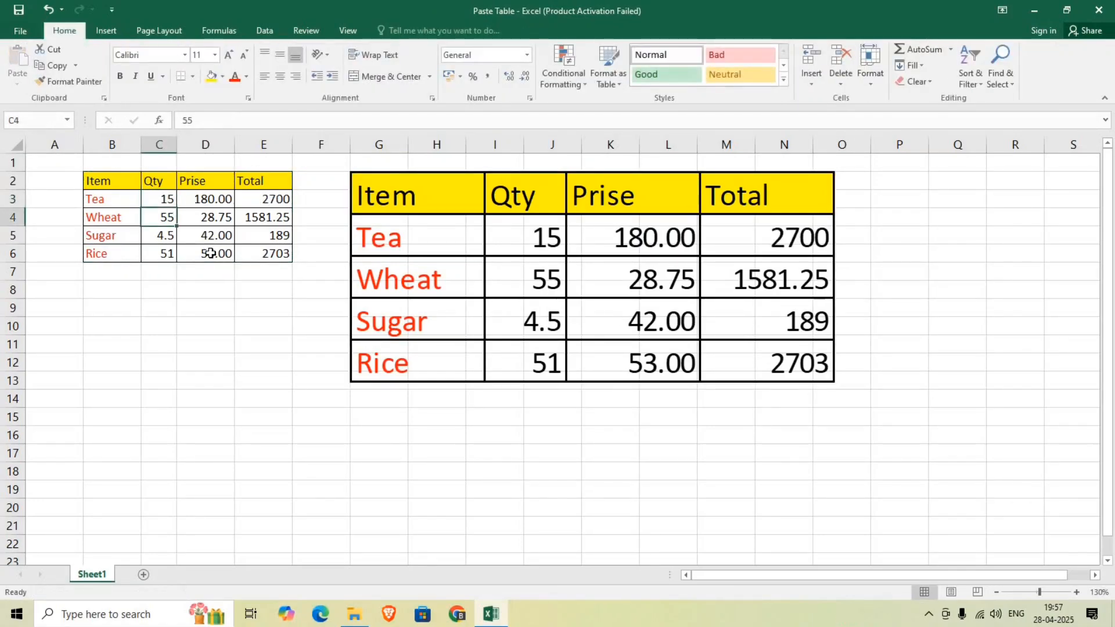
double_click(401, 242)
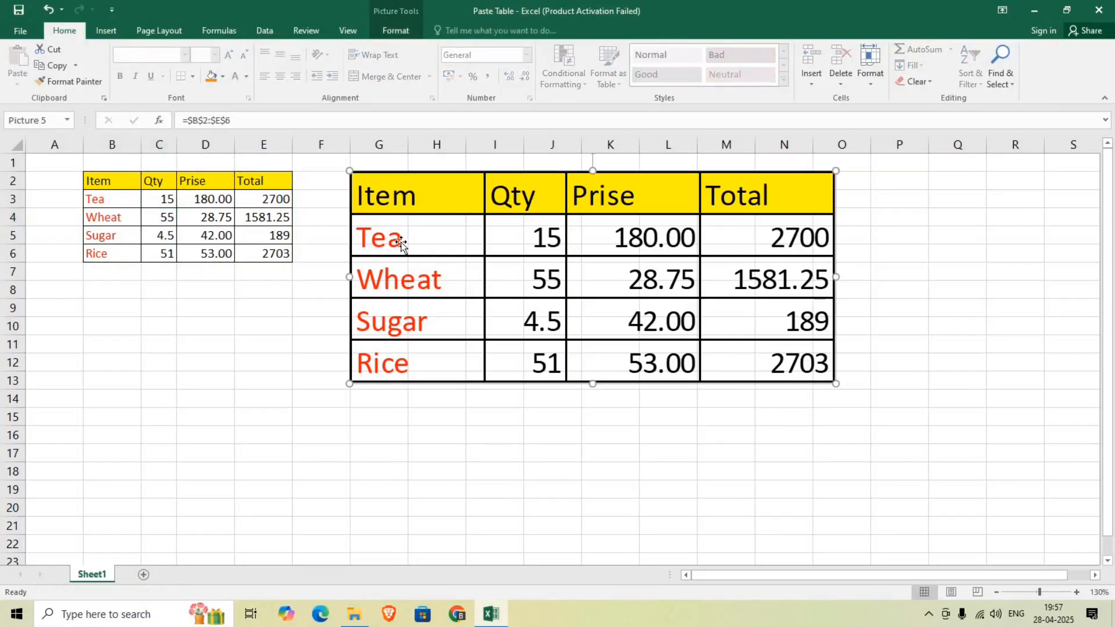
Change the source item name in B3 to "Ri" and delete the linked picture from the sheet
click(116, 200)
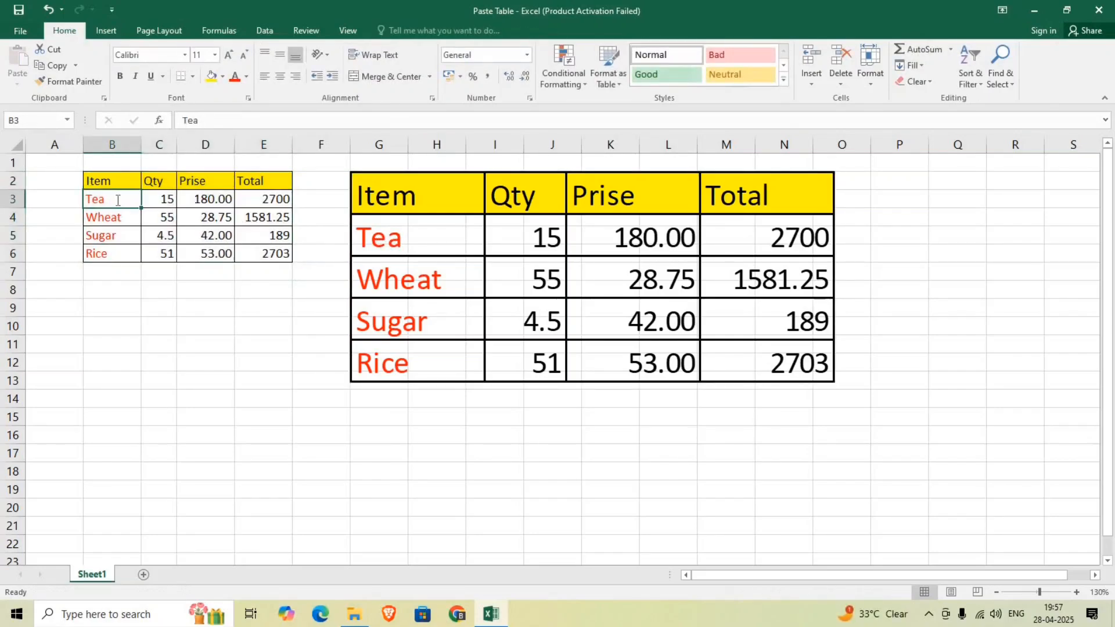
text(Ri)
key(Return)
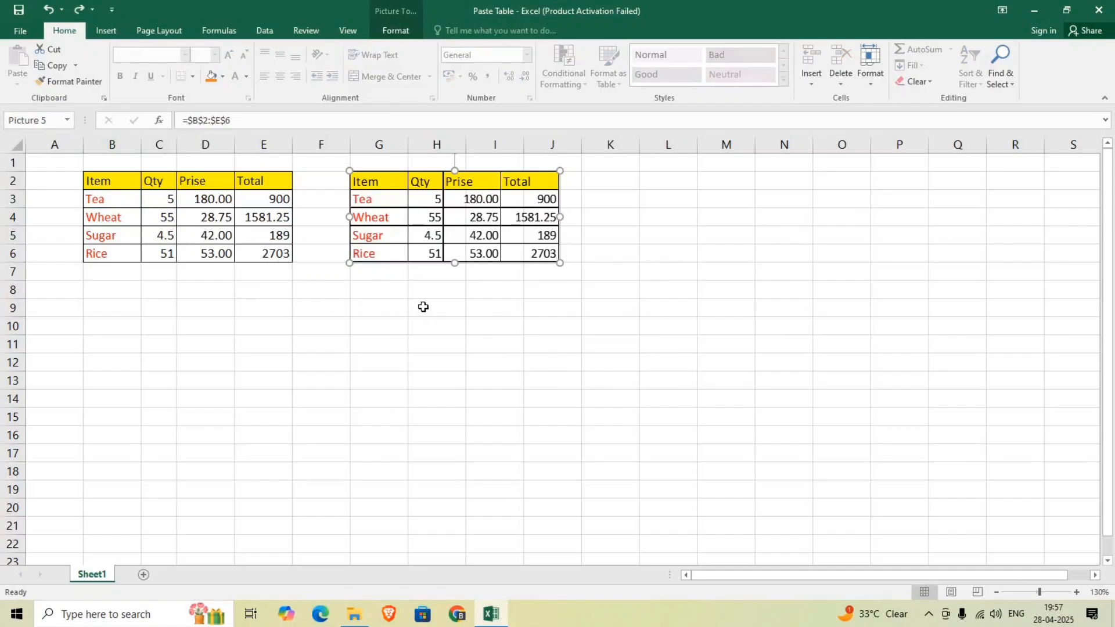
key(Delete)
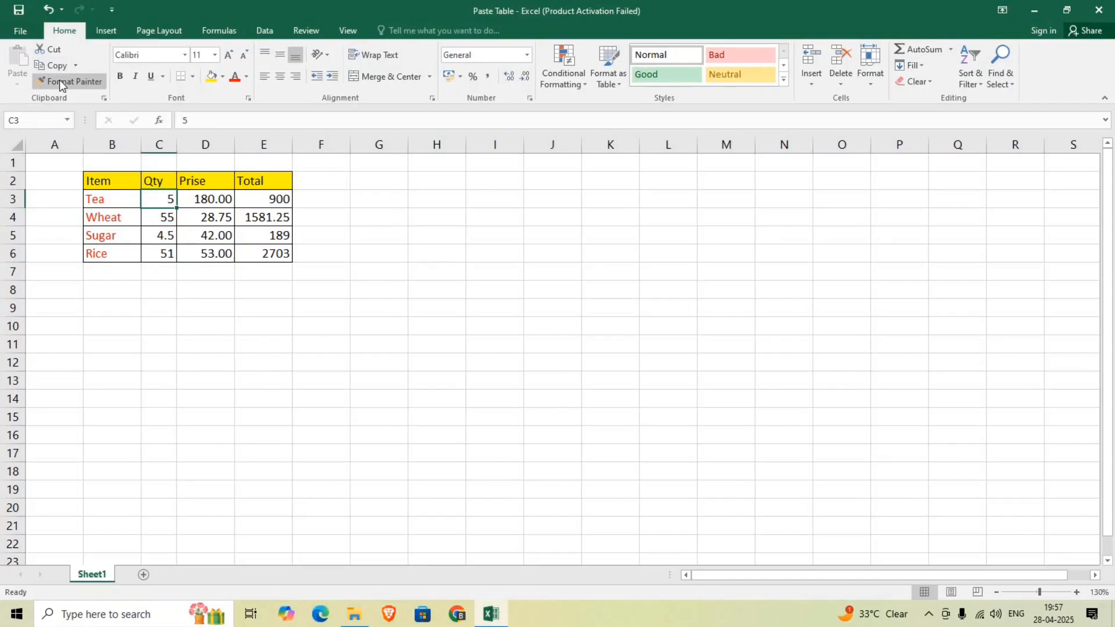
Enter the sample texts "An", "An" and "gj" in cells H5, H6 and H7
click(441, 237)
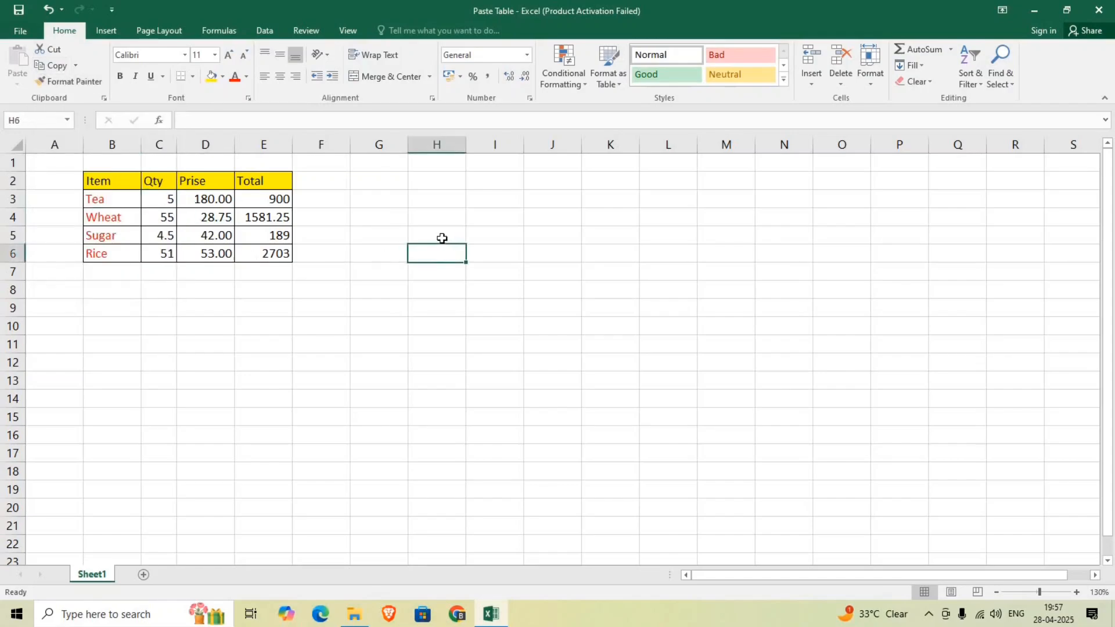
text(An)
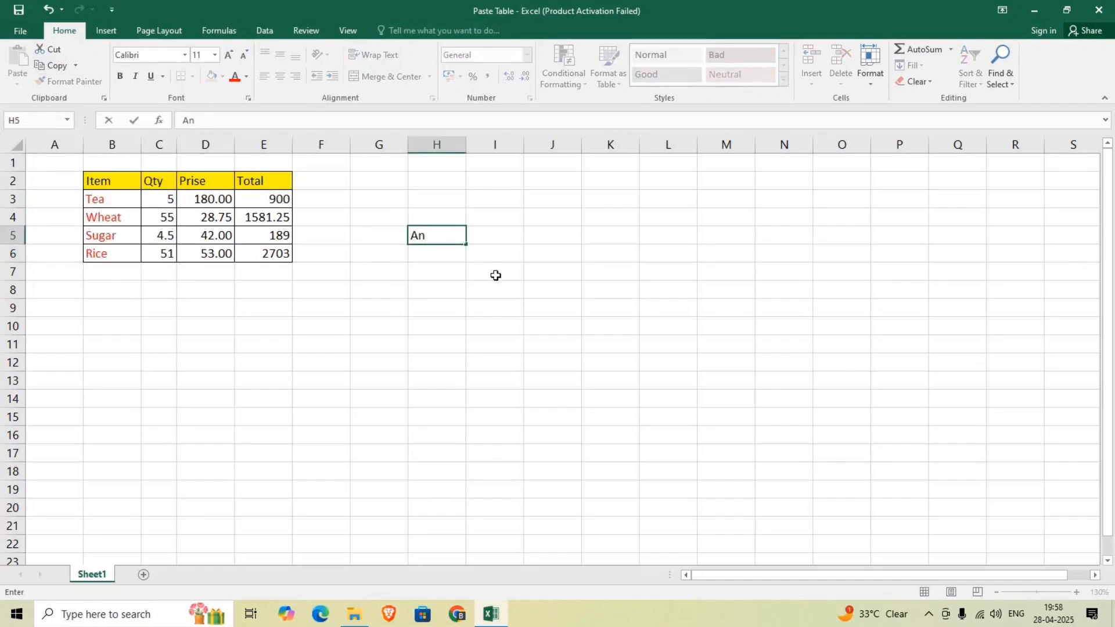
key(Return)
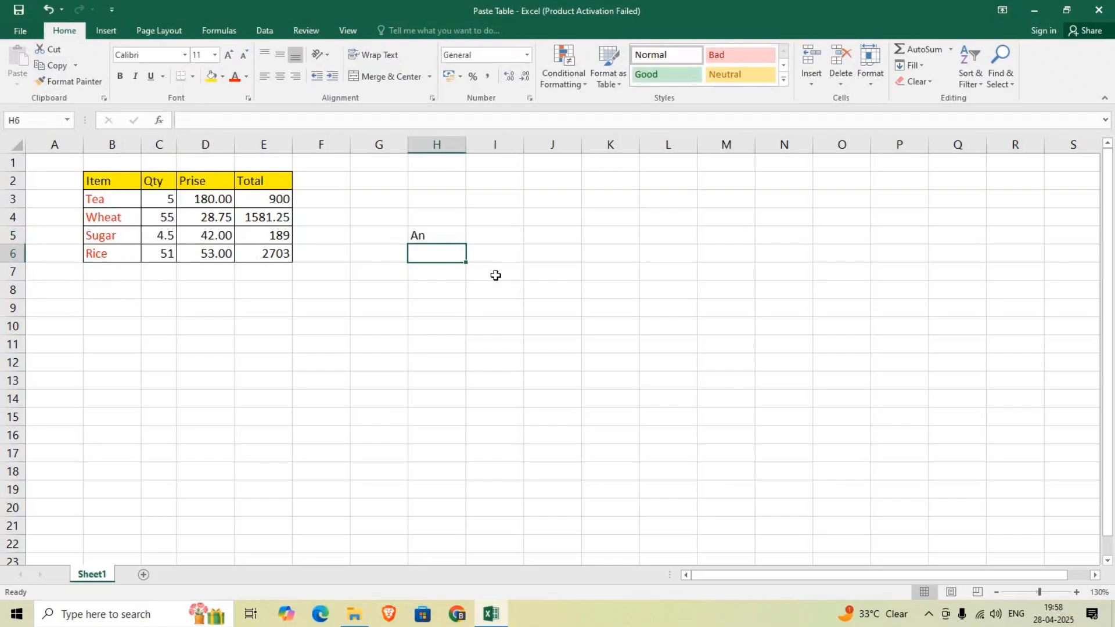
text(An)
key(Return)
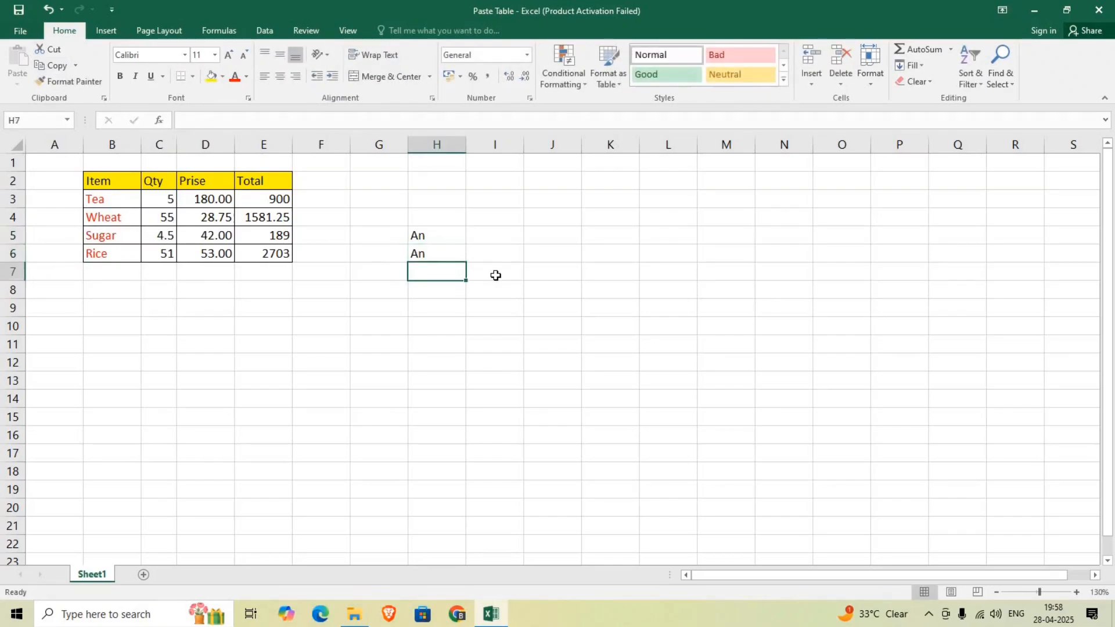
text(gj)
key(Return)
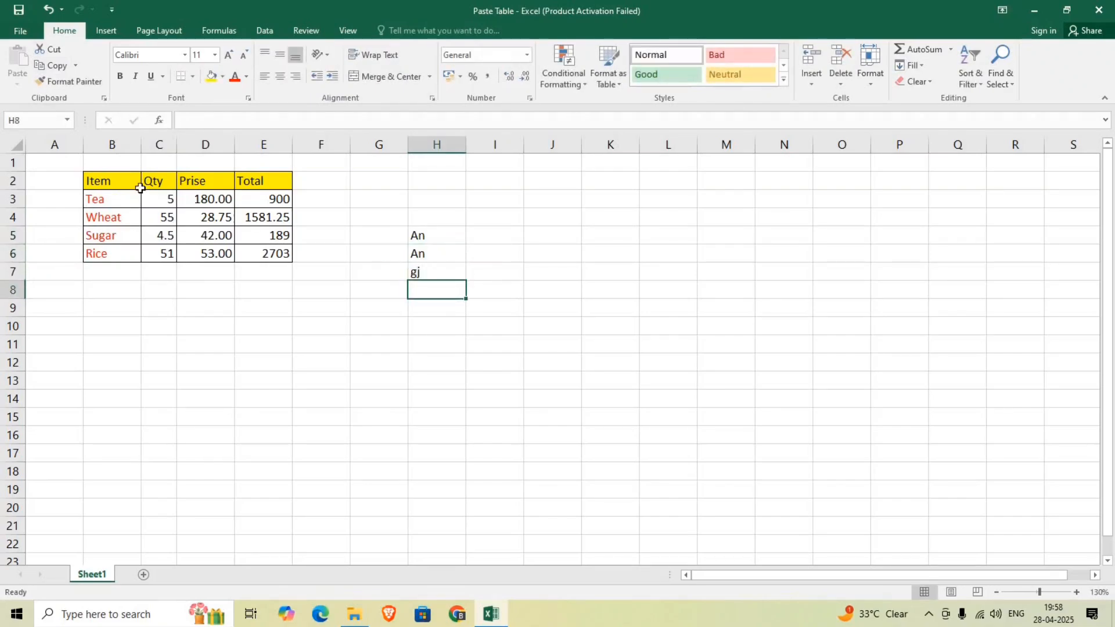
Apply the formatting of the Item header in B2 to H5 with Format Painter
click(118, 184)
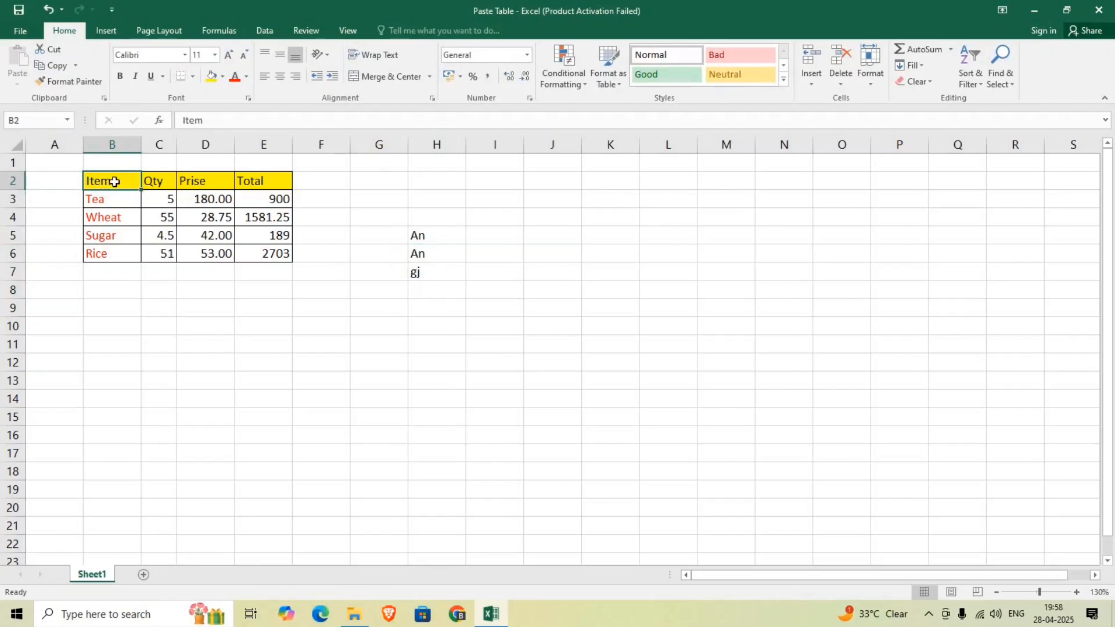
click(77, 82)
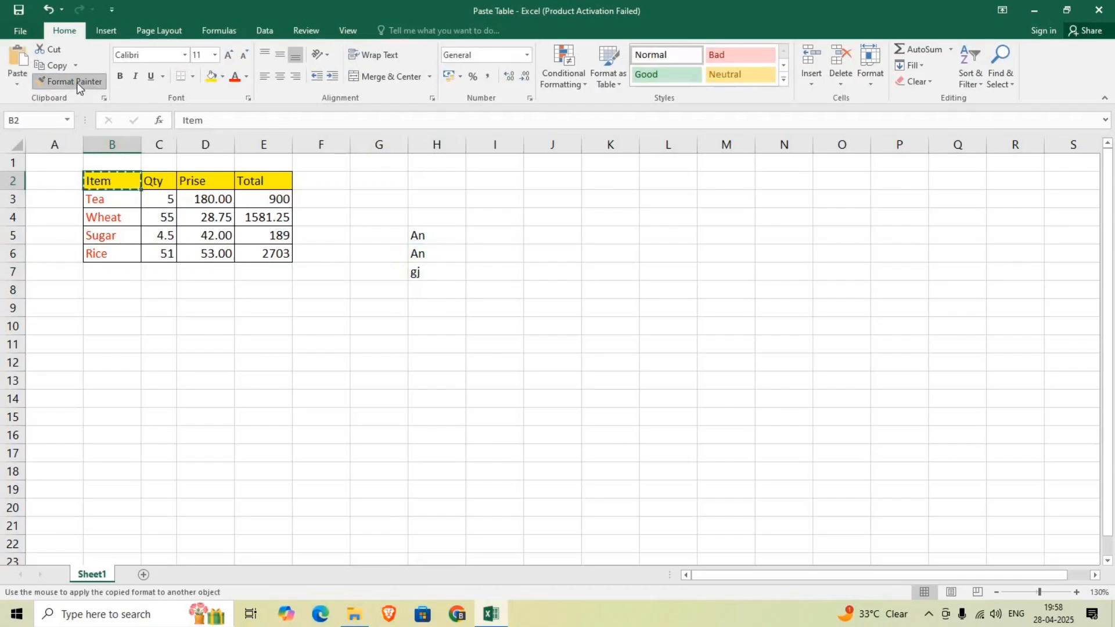
click(423, 233)
key(Down)
key(Down)
key(Down)
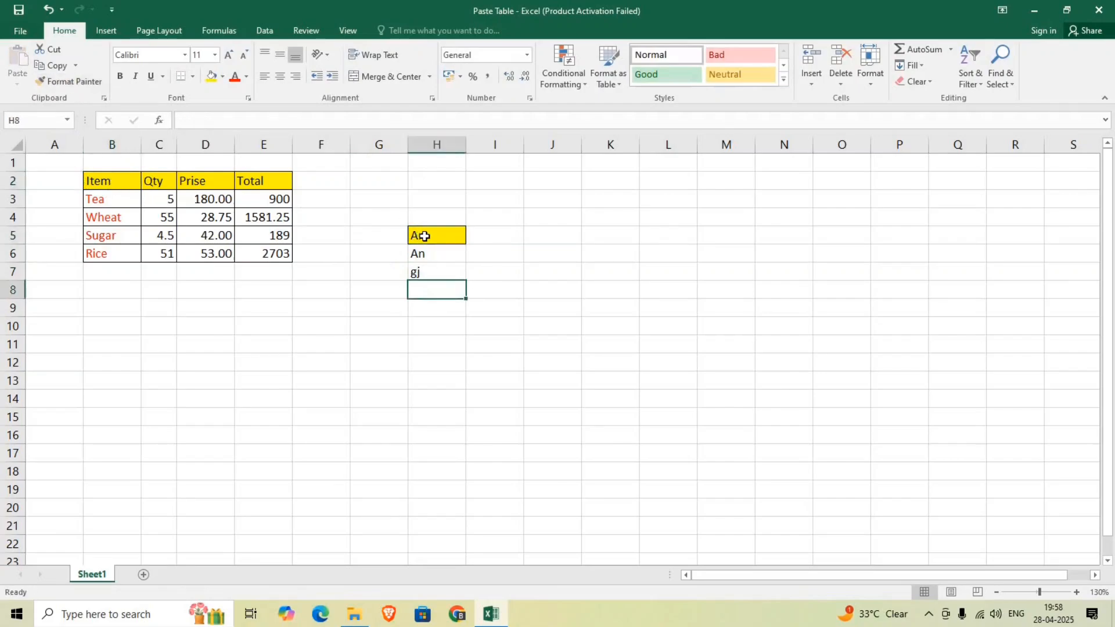
Apply the formatting of the Tea cell in B3 to H6:H7 with Format Painter
click(100, 202)
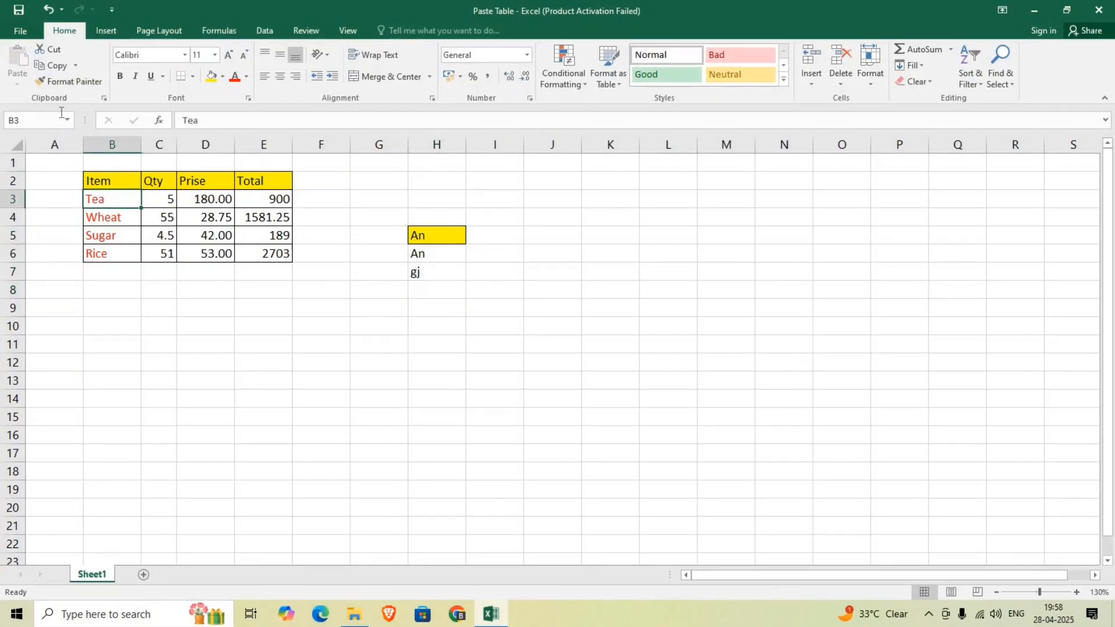
click(68, 82)
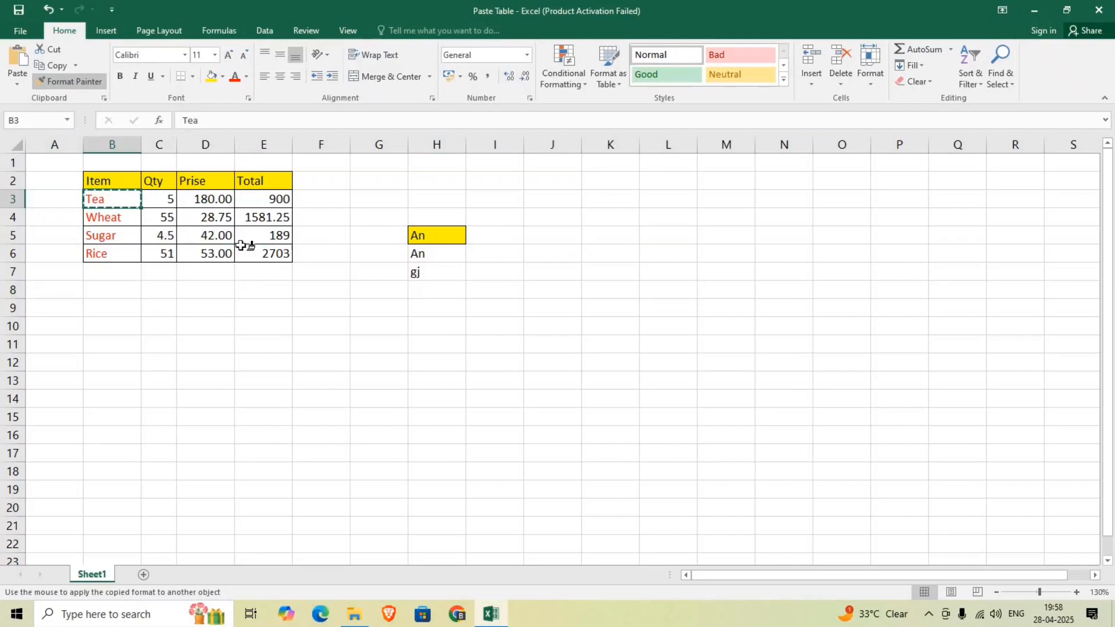
mouse_move(425, 252)
mouse_down()
mouse_move(446, 268)
mouse_move(428, 272)
mouse_up()
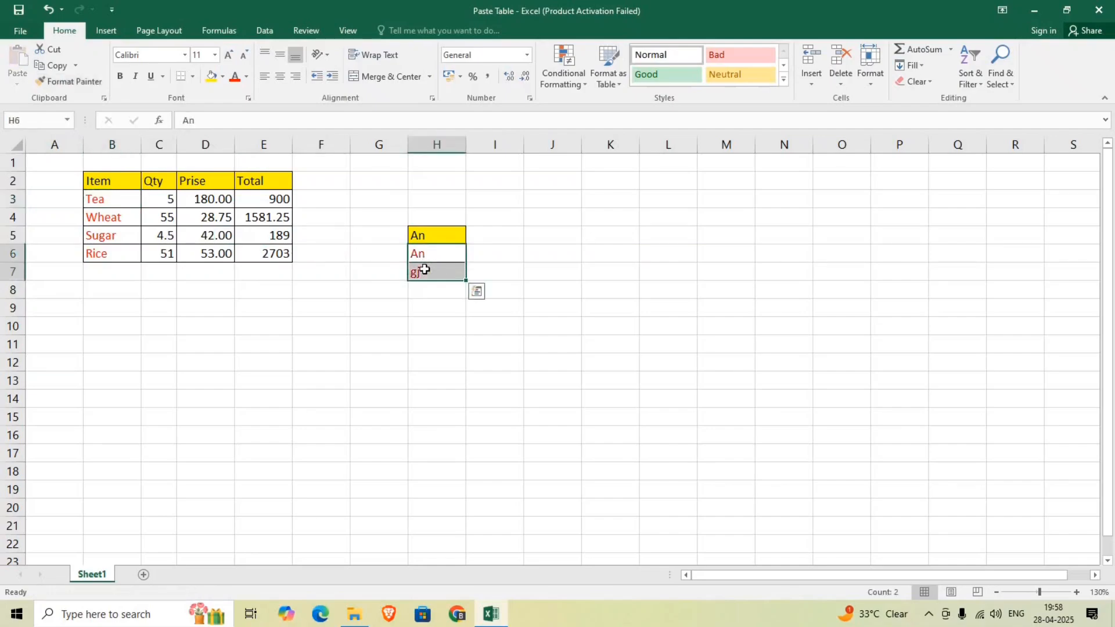
click(429, 339)
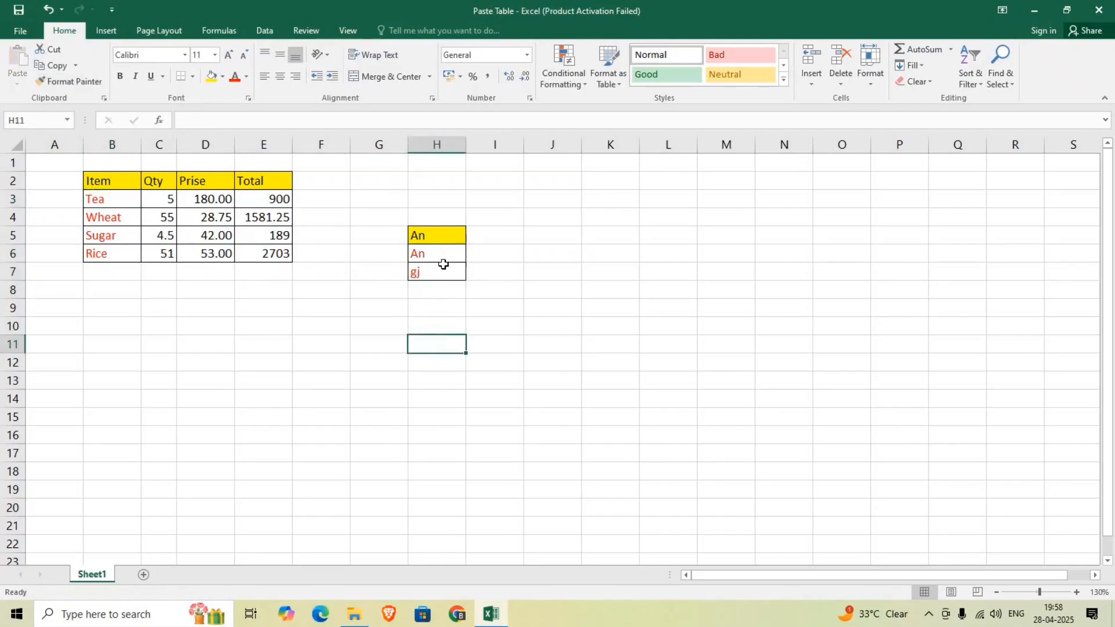